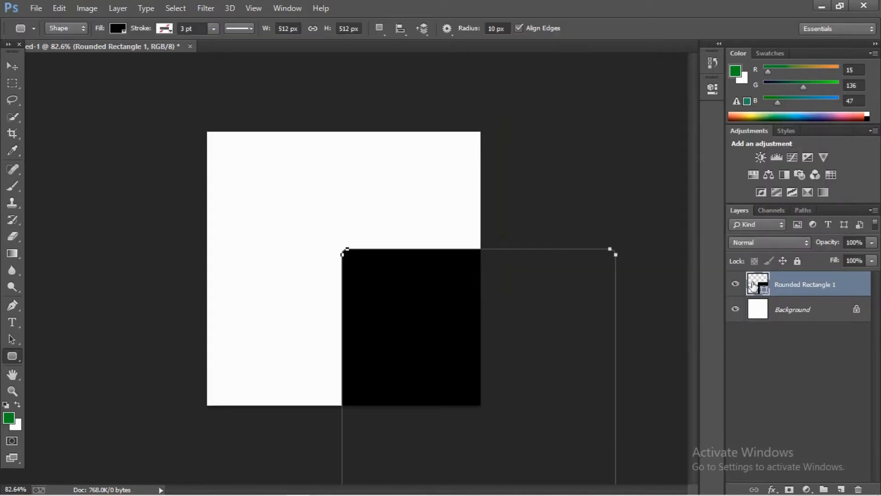
- Select the whole canvas and align the rounded rectangle to its bottom and left edges
click(12, 66)
click(175, 8)
click(183, 18)
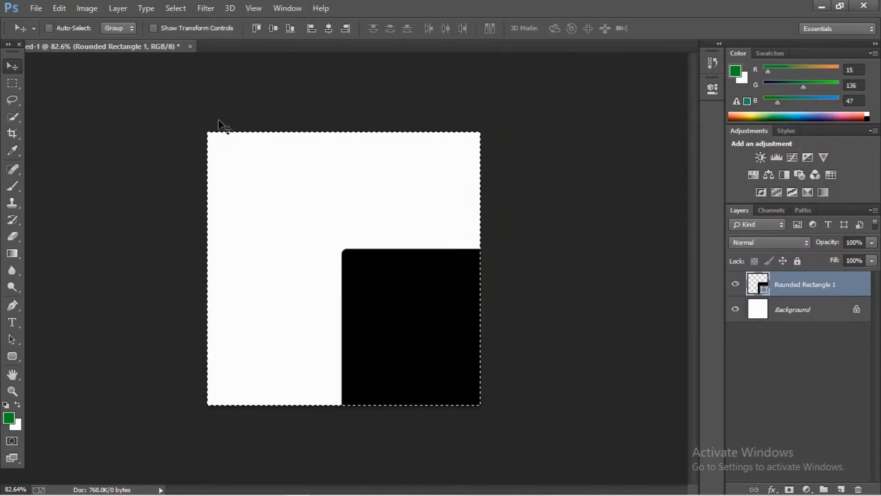
click(289, 30)
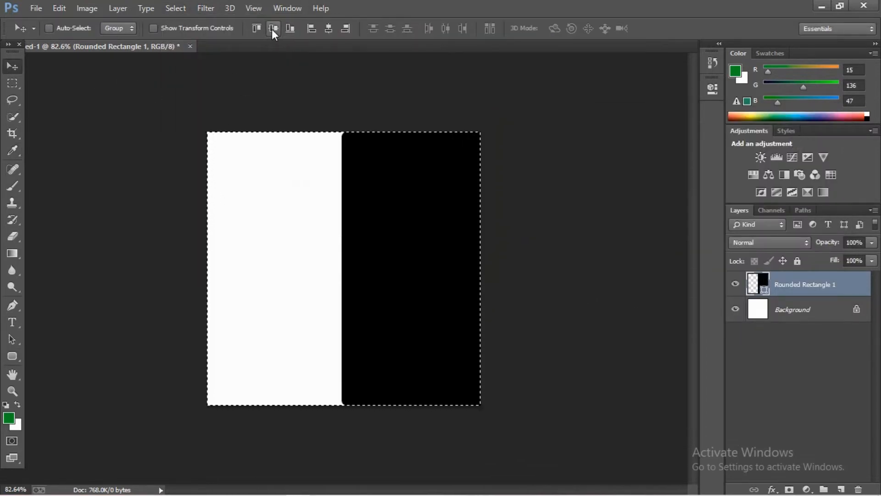
click(311, 32)
scroll(480, 233, down, 3)
scroll(144, 80, up, 2)
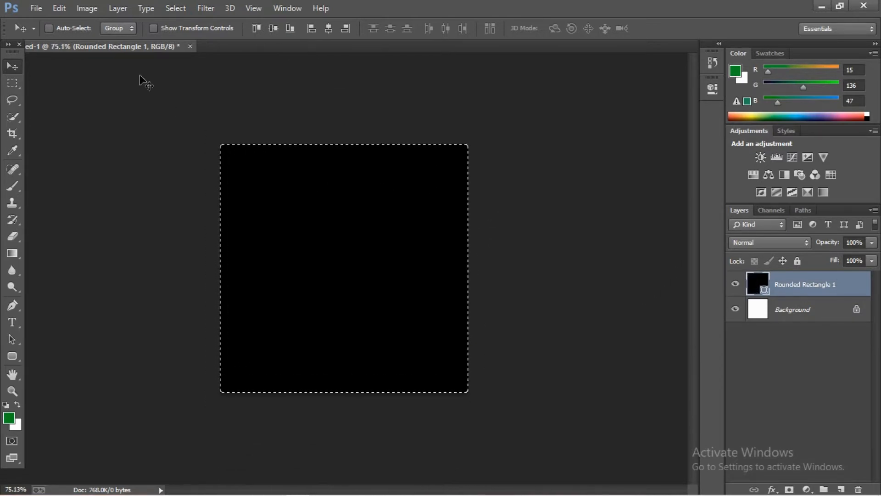
- Convert the Rounded Rectangle 1 layer to a smart object
click(794, 350)
click(803, 285)
right_click(780, 285)
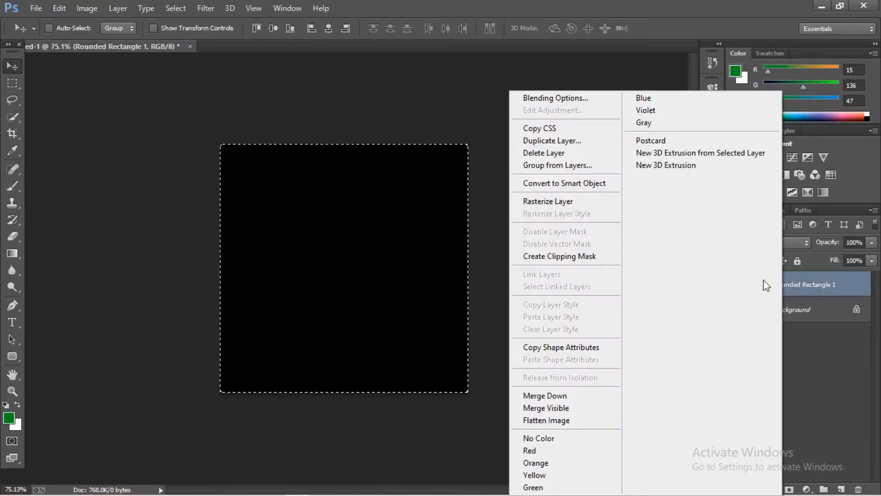
click(550, 183)
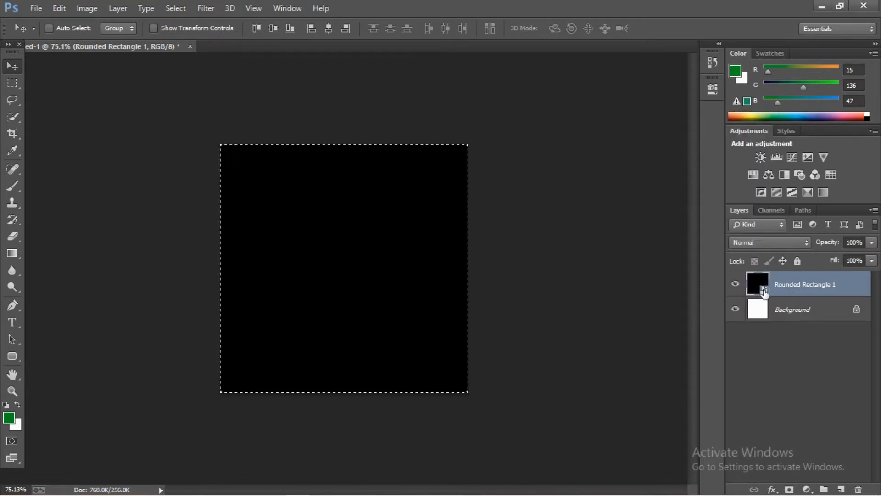
- Open the contents of the Rounded Rectangle 1 smart object for editing in their own document
double_click(762, 290)
click(449, 211)
click(122, 48)
click(275, 48)
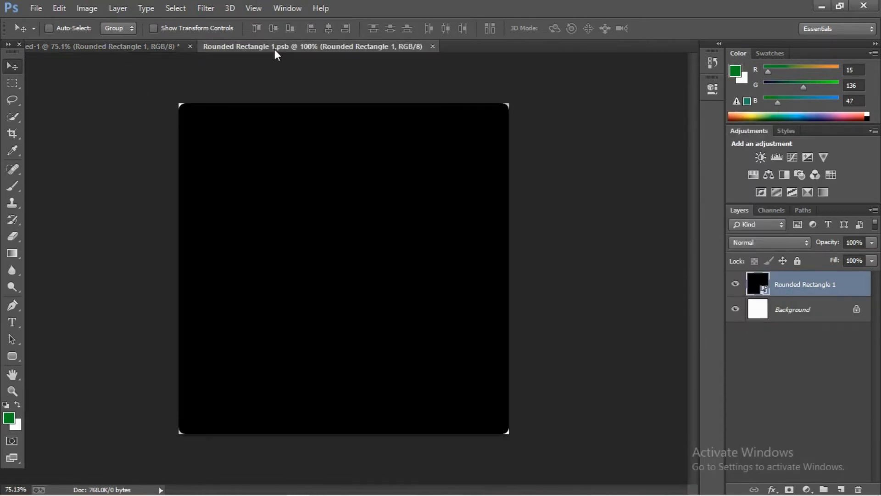
click(138, 47)
click(281, 47)
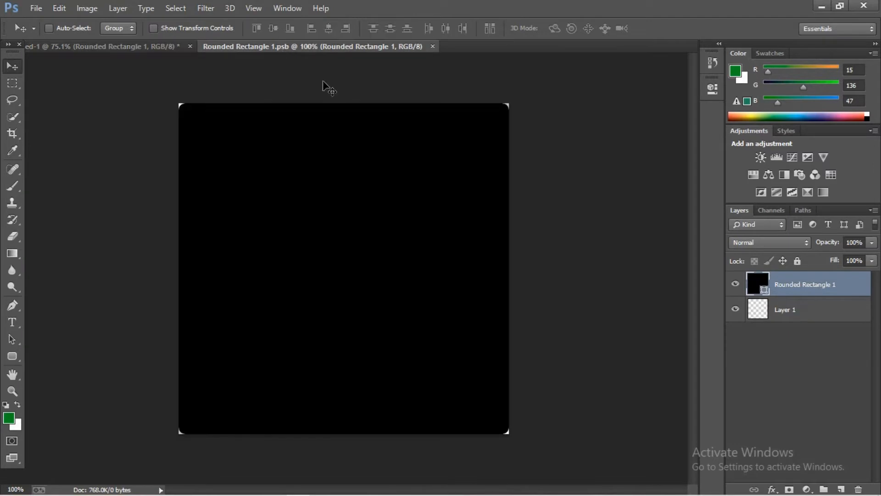
- Rotate the black square by about 47.5° with Free Transform and apply the rotation
key(ctrl+t)
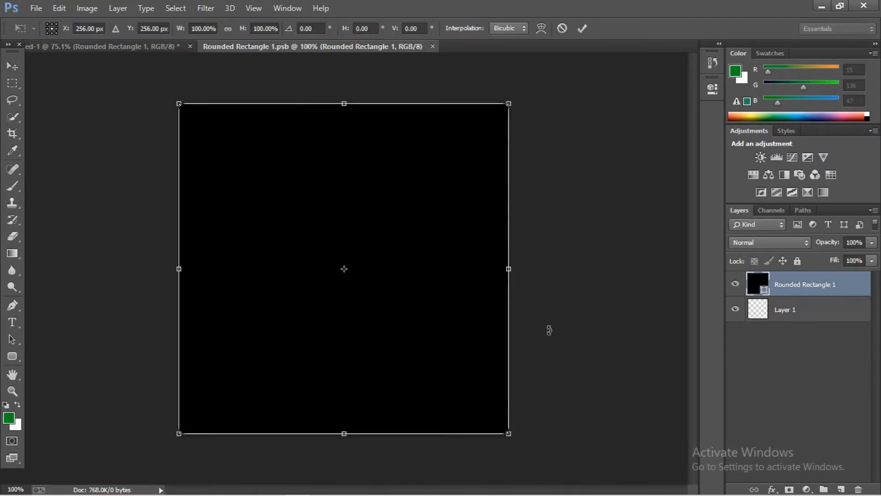
drag(549, 329, 526, 271)
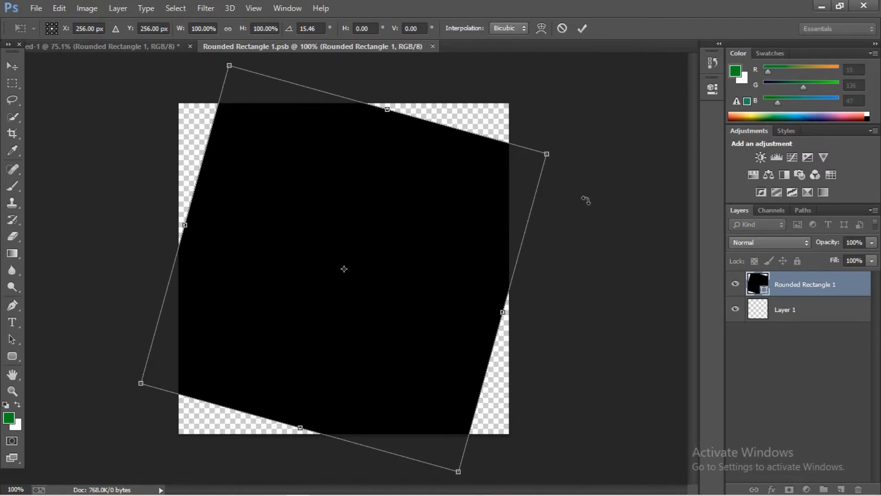
drag(565, 150, 509, 158)
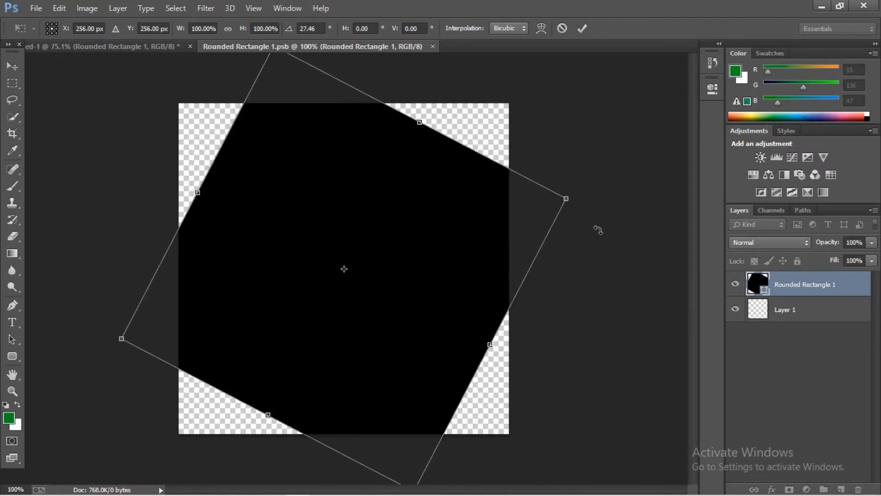
drag(599, 230, 595, 229)
scroll(595, 229, down, 2)
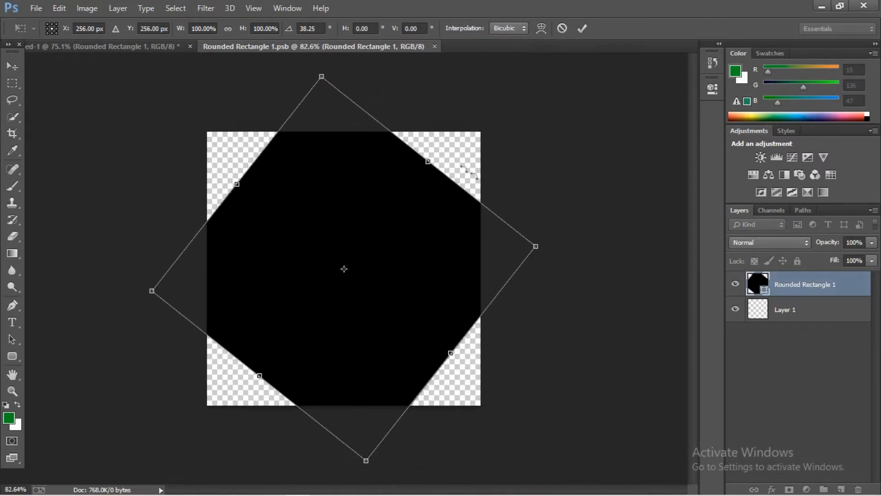
drag(470, 172, 442, 156)
scroll(528, 219, down, 1)
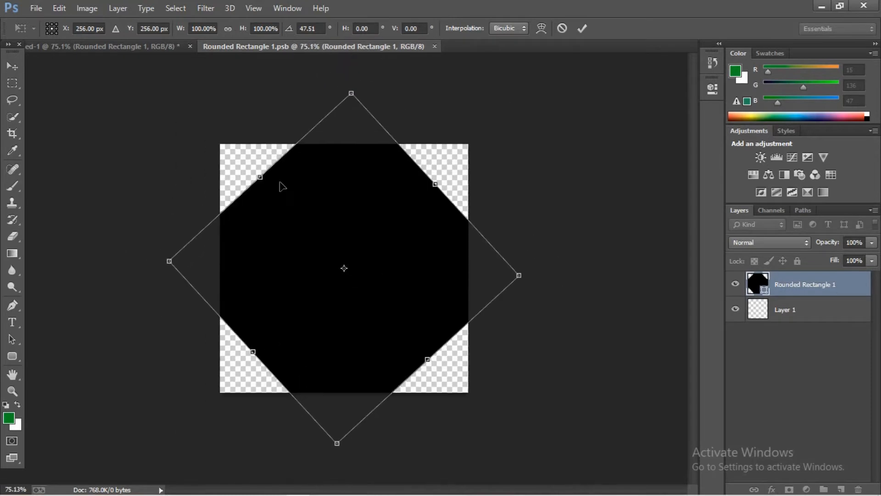
click(13, 68)
click(348, 184)
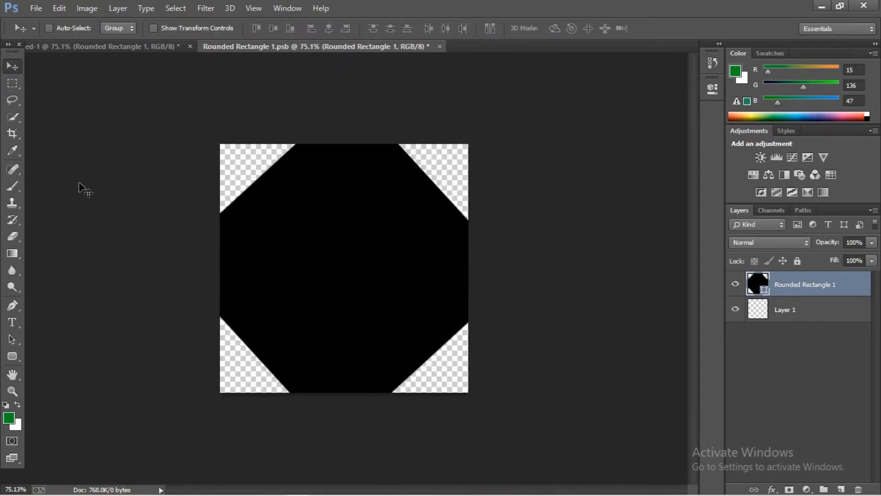
- Extend the crop frame beyond the canvas's upper and right sides with the Crop tool
click(12, 133)
click(345, 137)
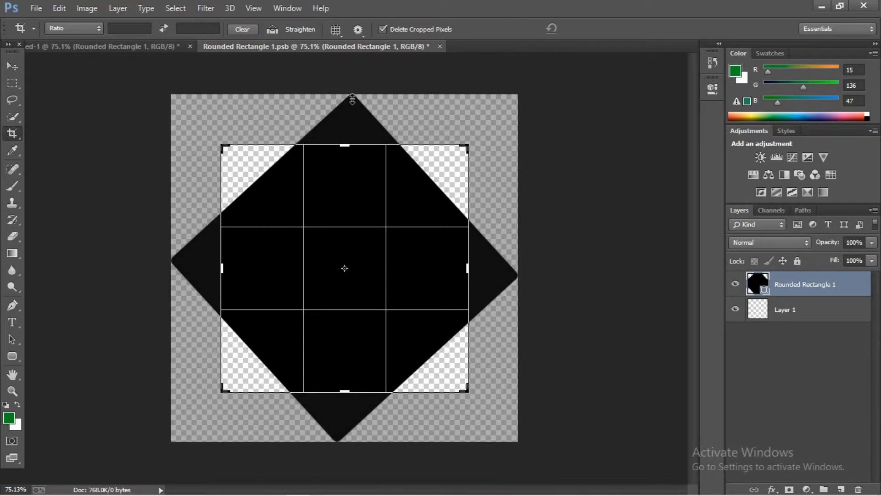
drag(326, 117, 326, 16)
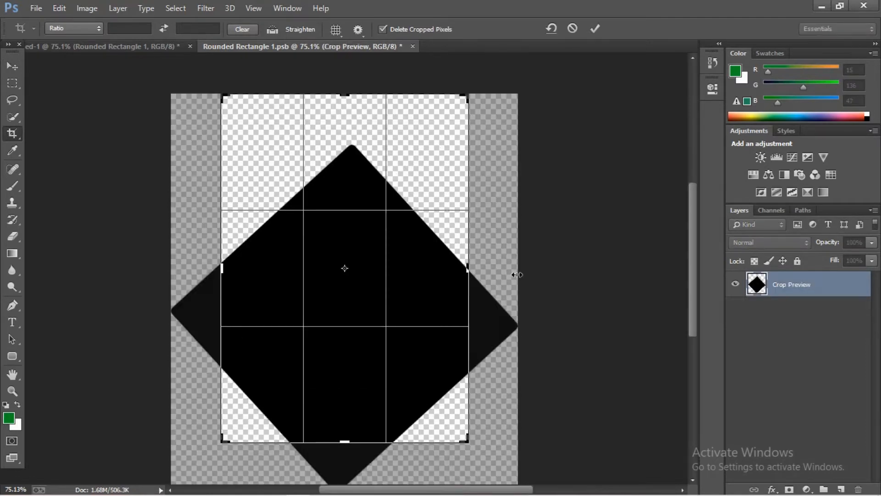
drag(511, 271, 565, 271)
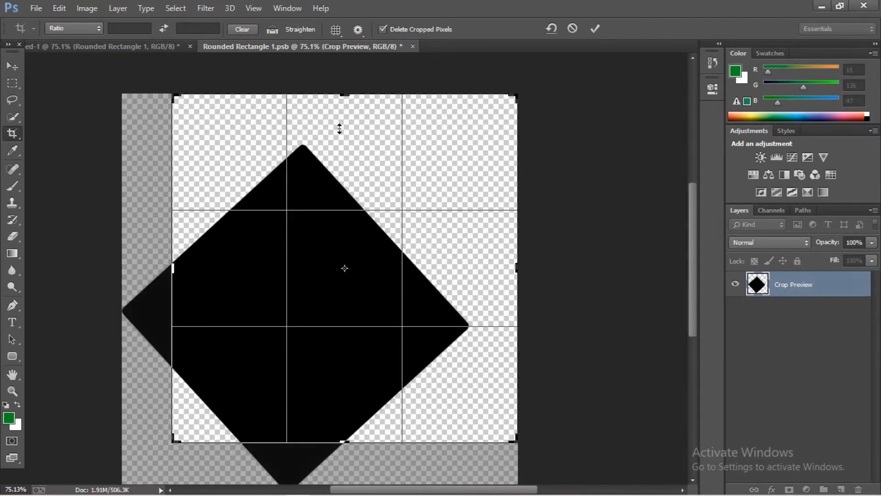
drag(339, 129, 349, 112)
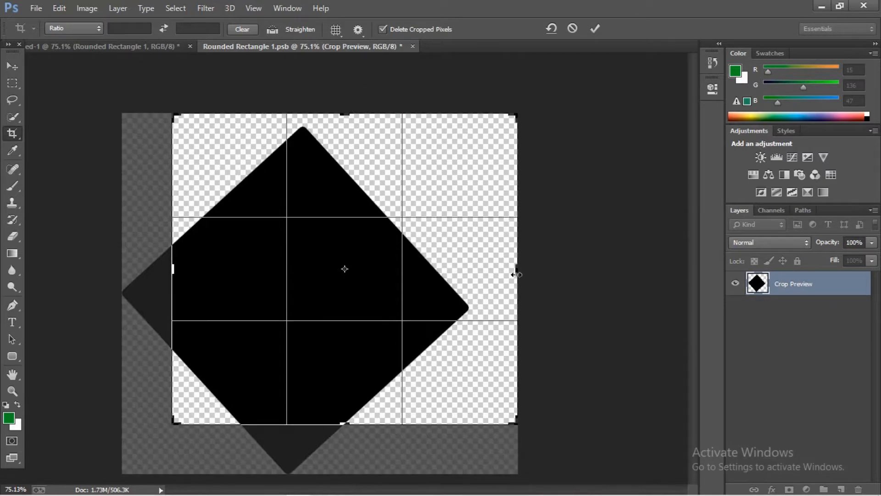
mouse_move(516, 274)
mouse_down()
mouse_move(478, 277)
mouse_move(506, 277)
mouse_up()
mouse_move(342, 489)
click(337, 425)
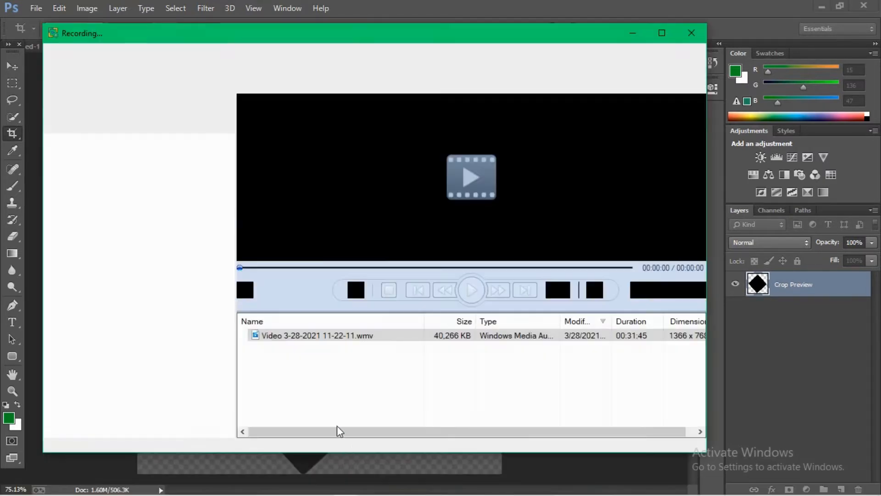
click(55, 66)
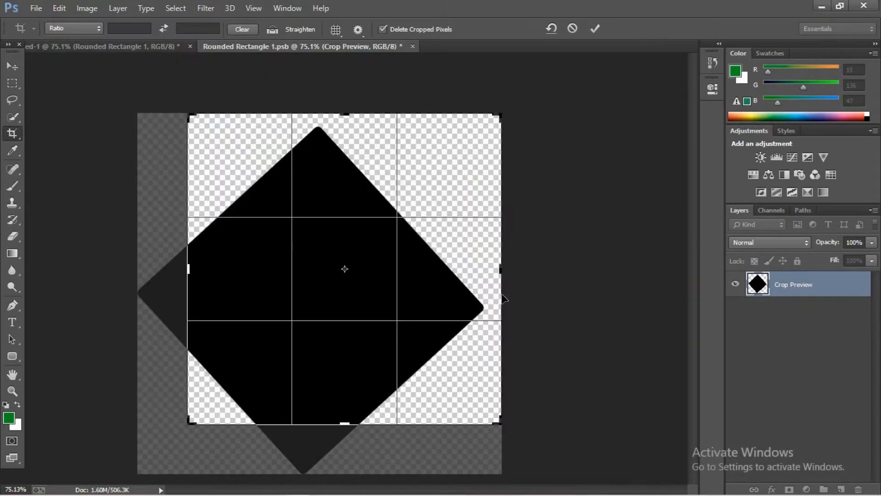
- Fit the crop frame to the four corners of the rotated square and apply the crop
drag(503, 273, 489, 274)
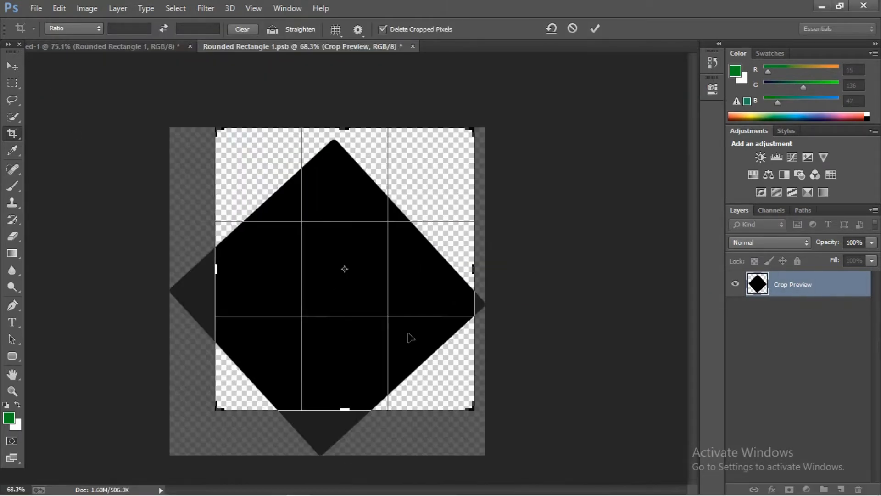
drag(473, 272, 474, 271)
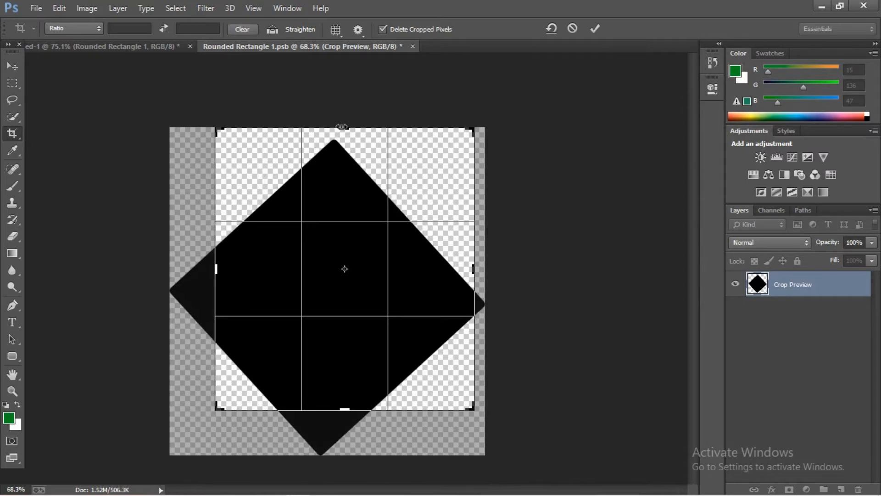
scroll(335, 252, down, 2)
scroll(317, 243, up, 1)
drag(344, 142, 336, 164)
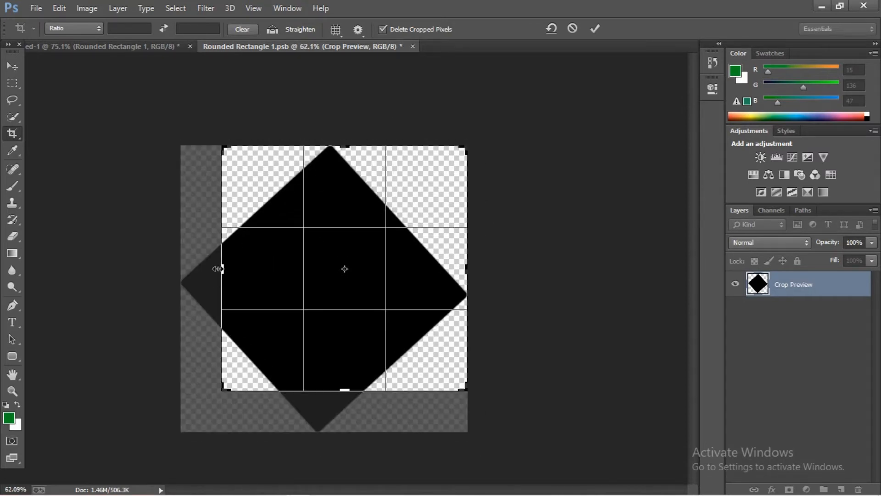
mouse_move(218, 268)
mouse_down()
mouse_move(192, 271)
mouse_move(206, 274)
mouse_move(207, 265)
mouse_up()
drag(349, 390, 348, 410)
click(14, 68)
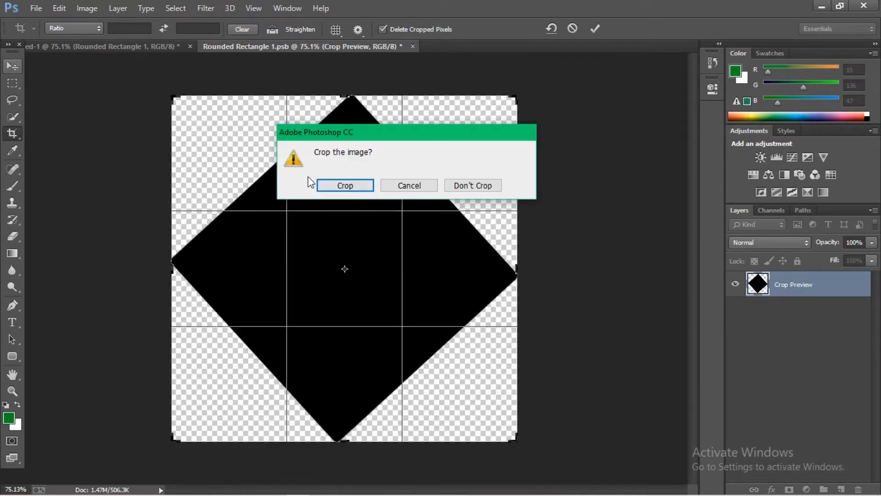
click(354, 189)
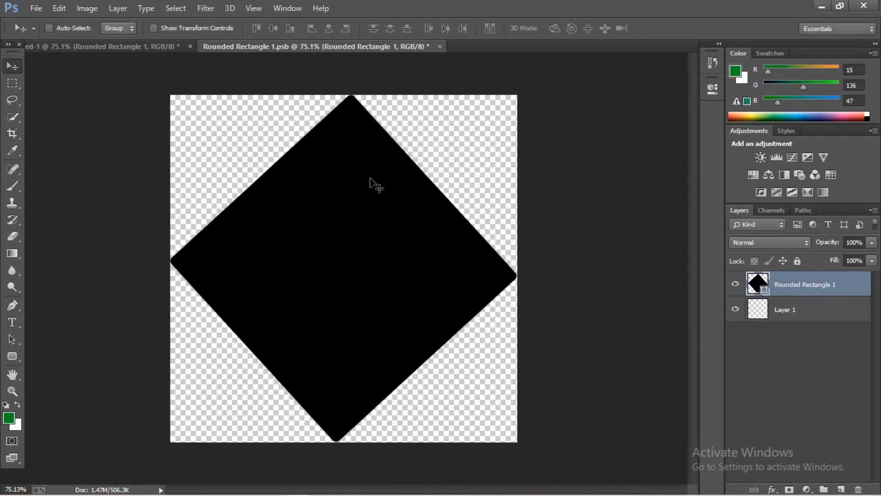
- Close the smart object document with its changes saved and clear the selection in the main document
click(437, 46)
click(342, 184)
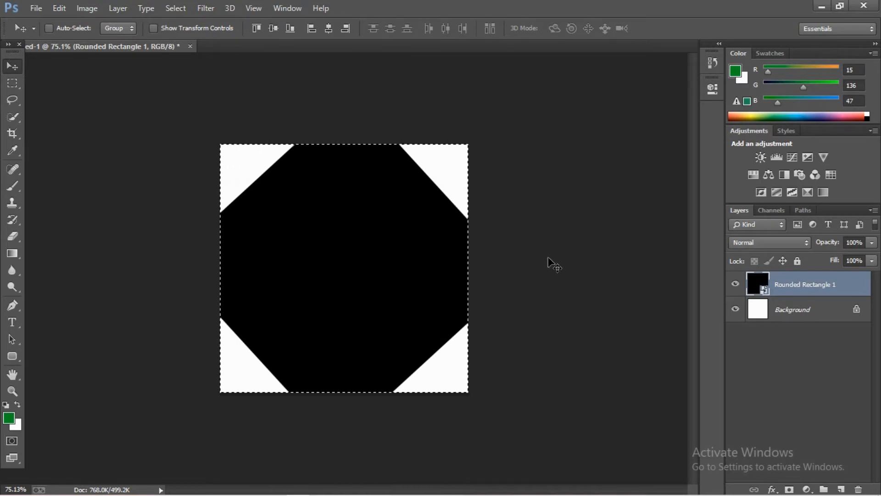
scroll(425, 256, down, 1)
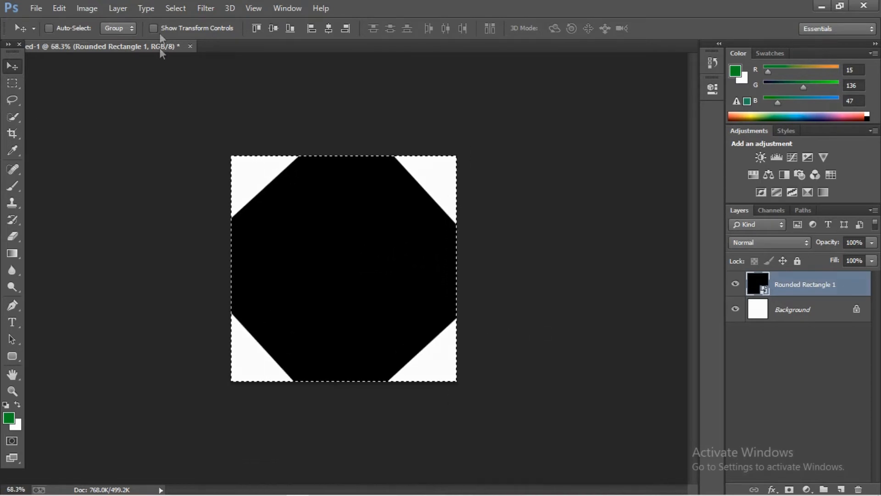
click(176, 8)
click(184, 33)
- Scale the diamond to about 73% width and 72% height to fit the canvas, and apply the transformation
scroll(394, 225, up, 1)
key(ctrl+t)
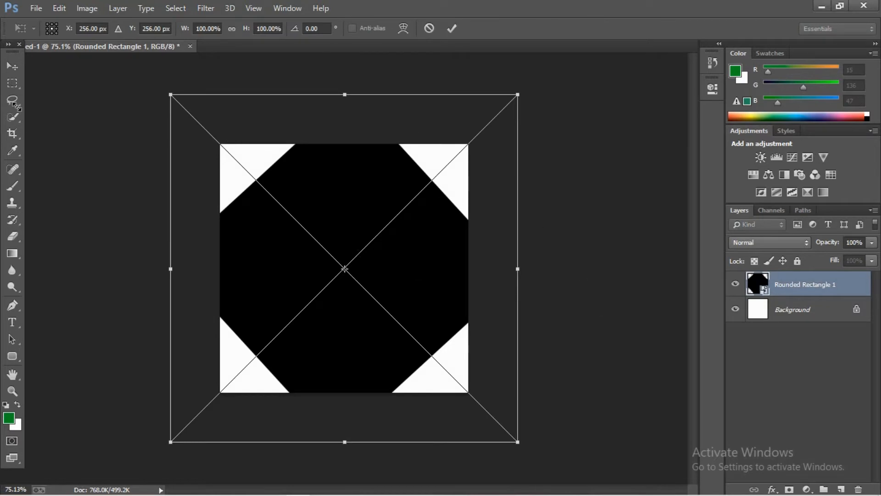
drag(171, 94, 214, 144)
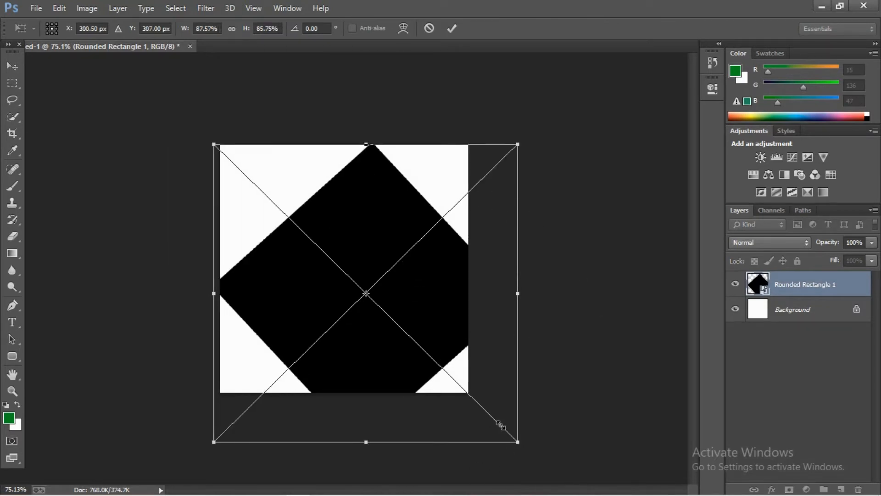
drag(471, 392, 469, 391)
click(13, 66)
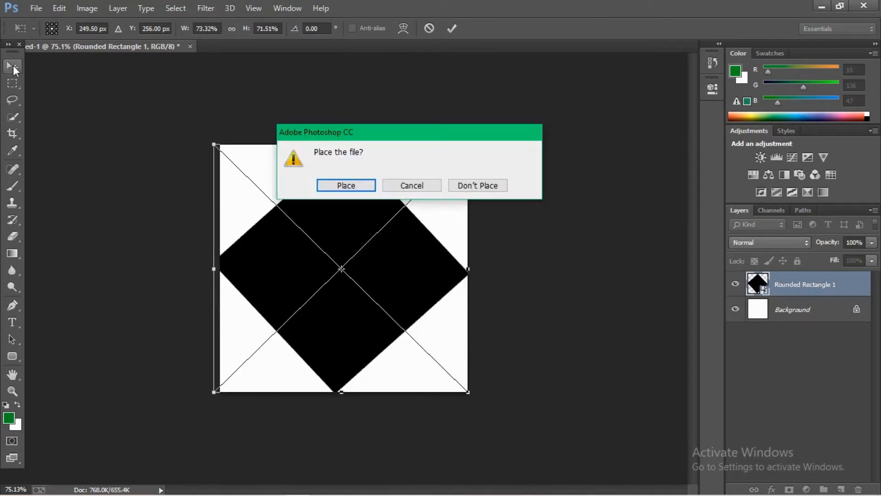
click(349, 186)
- Flatten the diamond by setting its vertical scale to 24.51%, apply the transformation and deselect the layer
scroll(367, 219, up, 4)
key(ctrl+t)
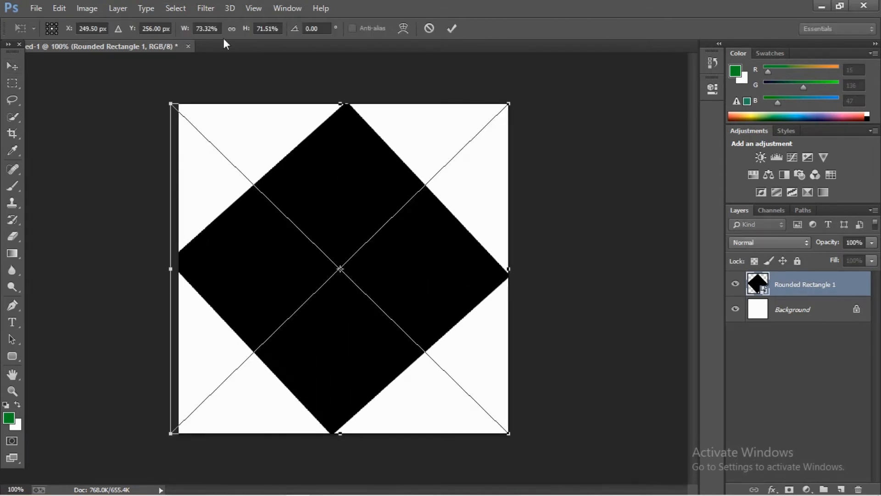
scroll(261, 29, down, 20)
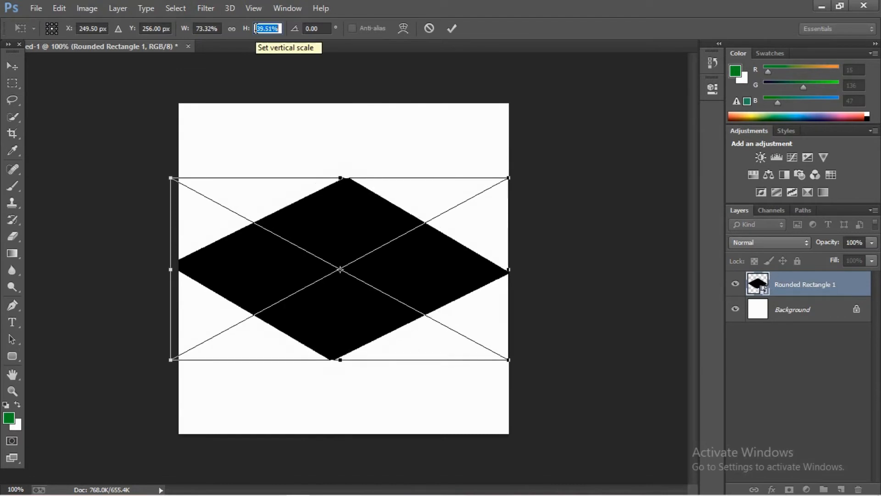
scroll(261, 28, down, 12)
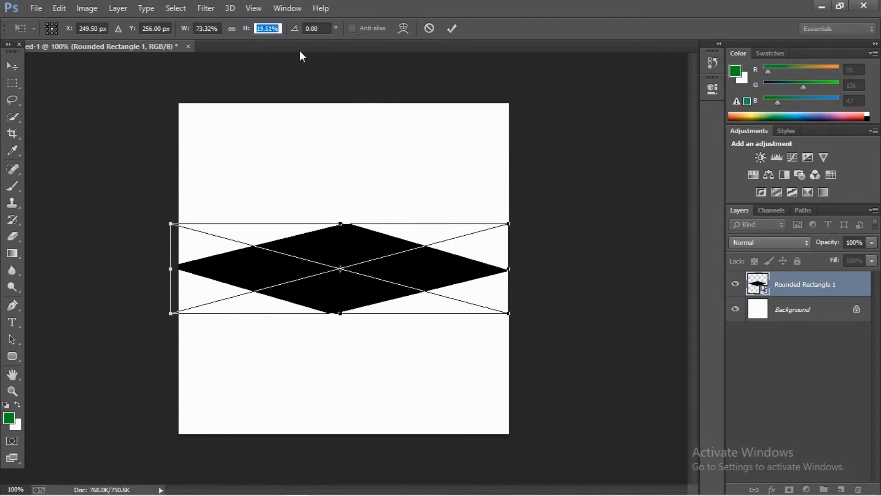
scroll(265, 27, up, 3)
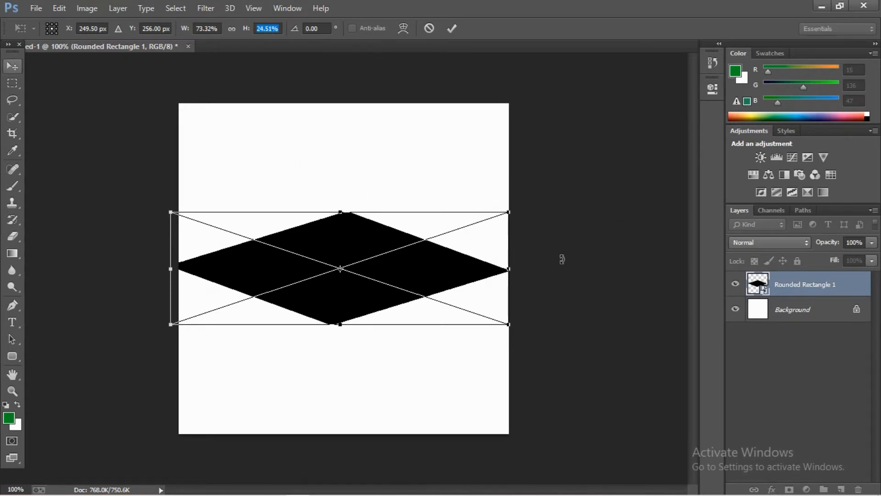
click(12, 66)
click(359, 188)
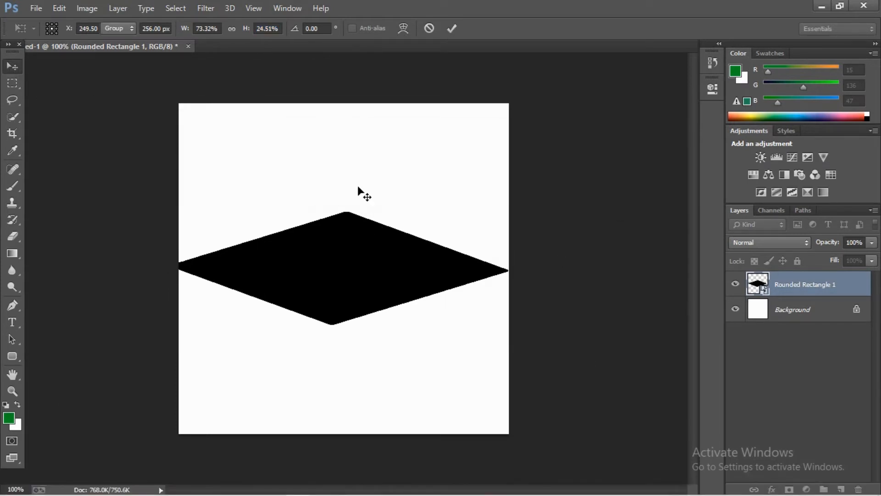
scroll(417, 291, up, 1)
click(784, 337)
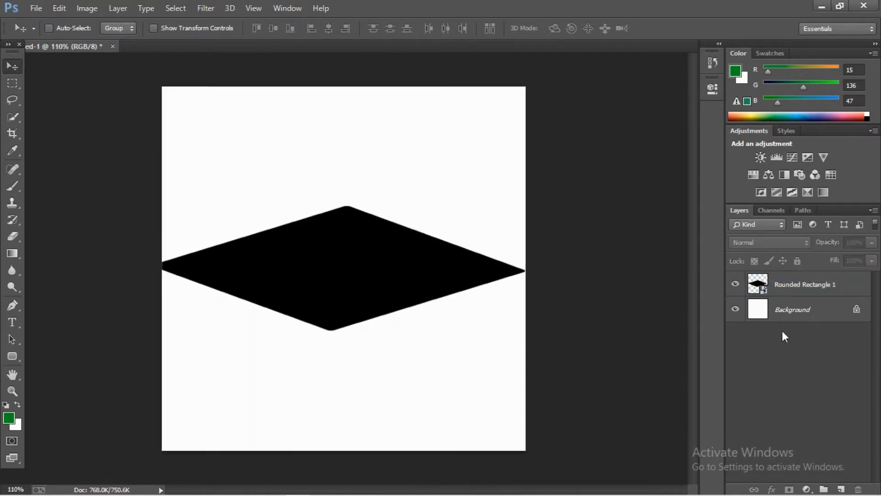
- Duplicate the diamond layer, put the copy in a new group beneath the original, and select the layer inside the group
drag(801, 286, 842, 489)
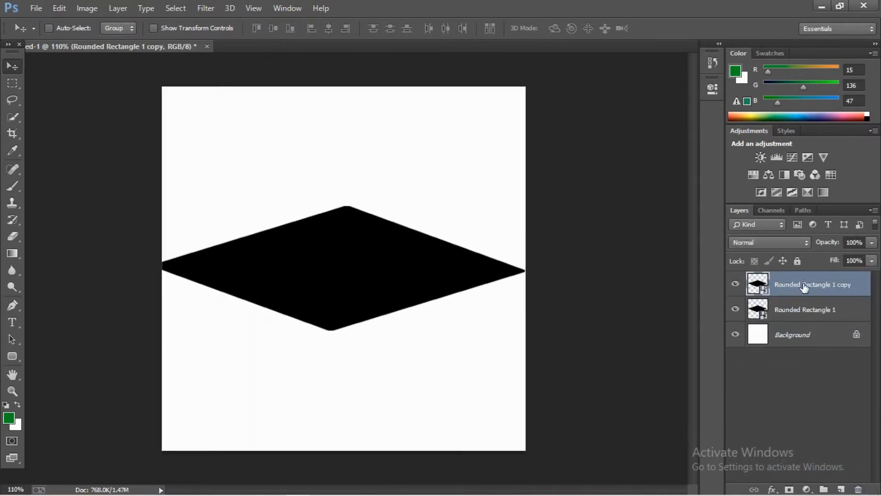
drag(804, 287, 823, 490)
click(801, 325)
- Stack over 30 duplicates of the grouped diamond, each nudged slightly downward to build the slab's thickness, and collapse the group
key(alt+Down)
key(alt+Down)
key(alt+Down)
key(alt+Down)
key(alt+Down)
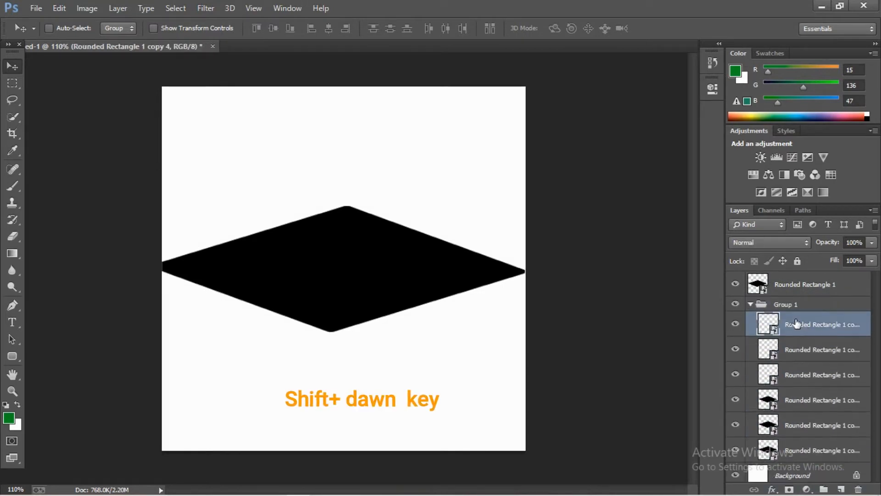
key(shift+alt+Down)
key(shift+alt+Down)
key(shift+alt+Down)
key(shift+alt+Down)
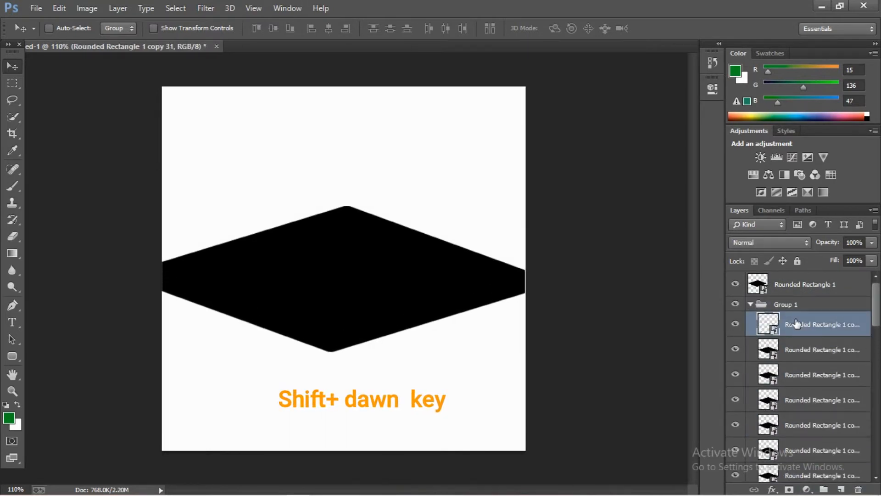
key(alt+Down)
key(alt+Down)
key(alt+Down)
click(752, 304)
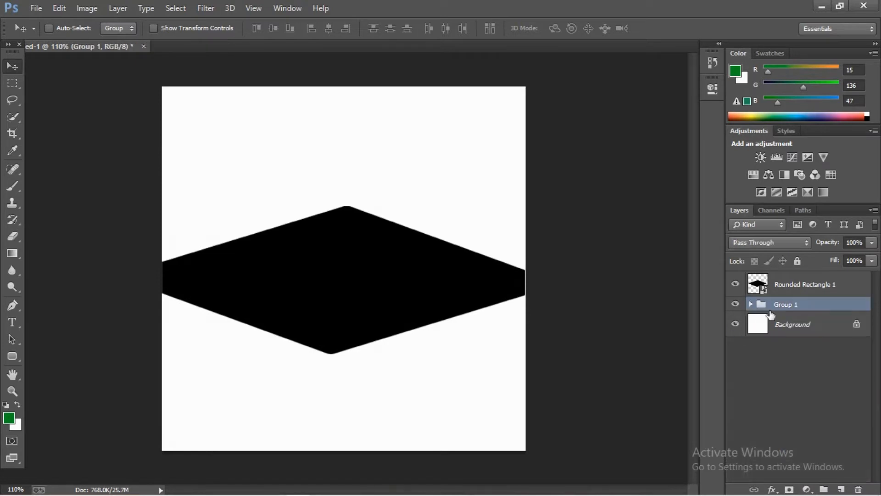
- Add a gradient fill layer above the group and recolour its 42% colour stop to dark purple 60035f
click(807, 490)
click(780, 212)
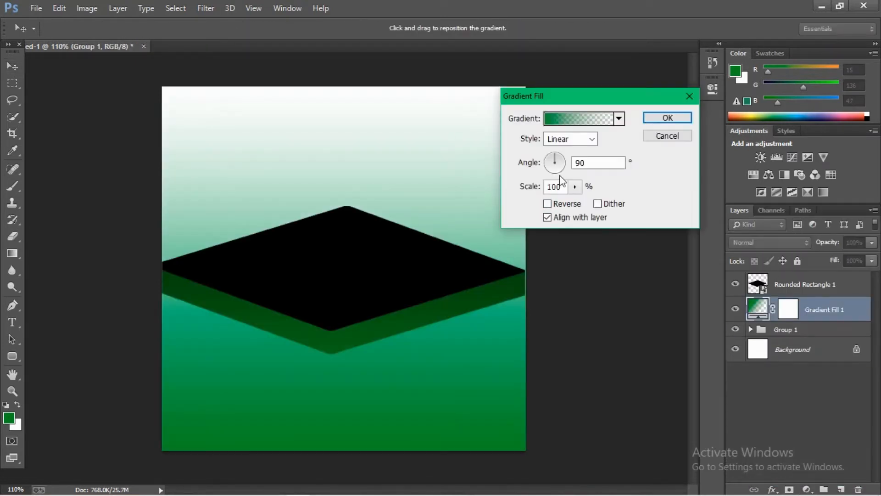
click(561, 119)
click(597, 289)
double_click(598, 290)
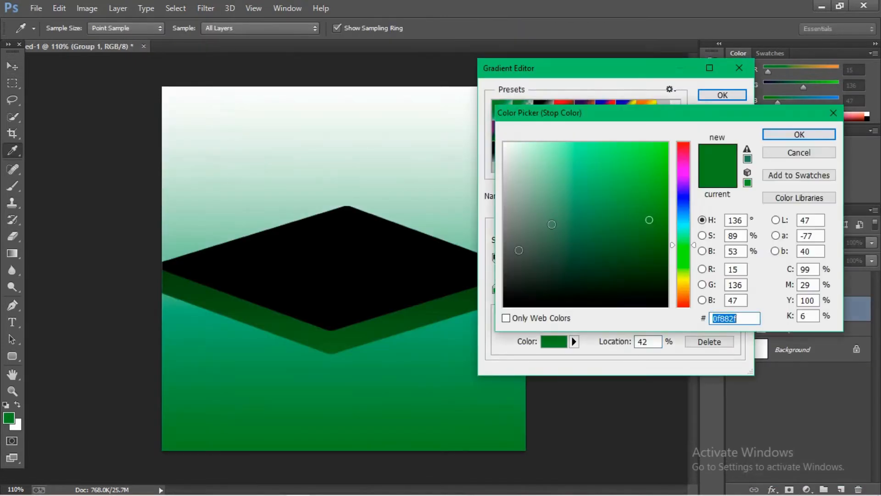
drag(684, 165, 684, 171)
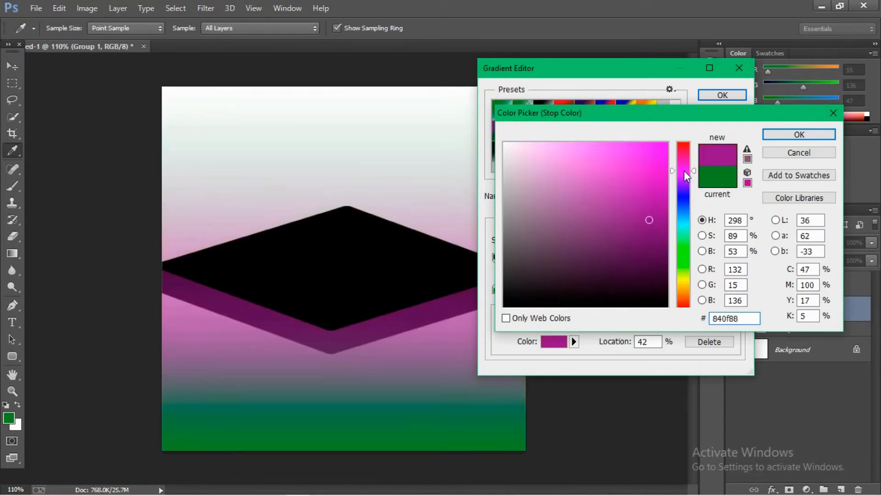
drag(648, 219, 663, 245)
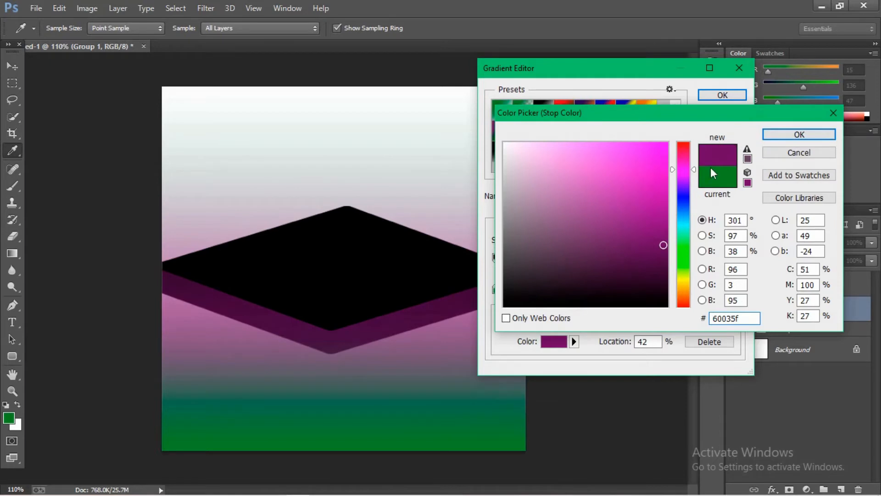
click(791, 137)
click(719, 99)
- Set the gradient fill's angle to 76.76°, accept it, and clip the gradient layer to the group of stacked diamonds
mouse_move(553, 154)
mouse_down()
mouse_move(571, 158)
mouse_move(558, 152)
mouse_up()
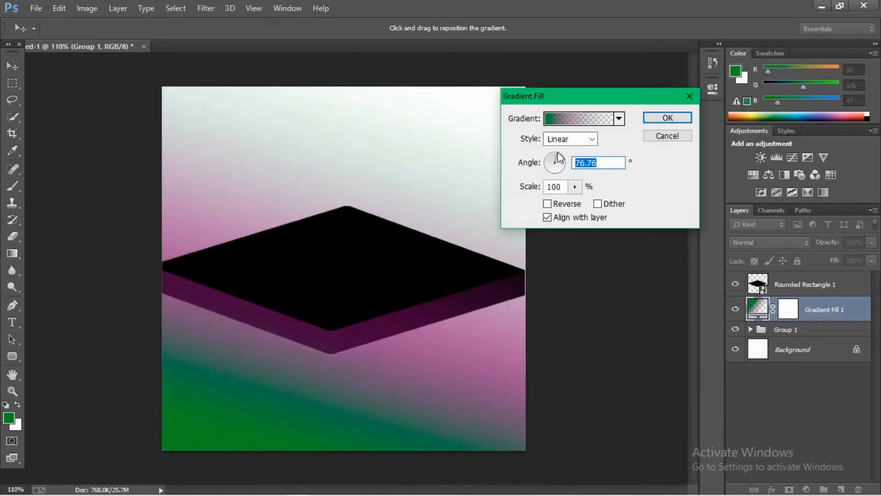
click(668, 118)
right_click(787, 307)
click(597, 256)
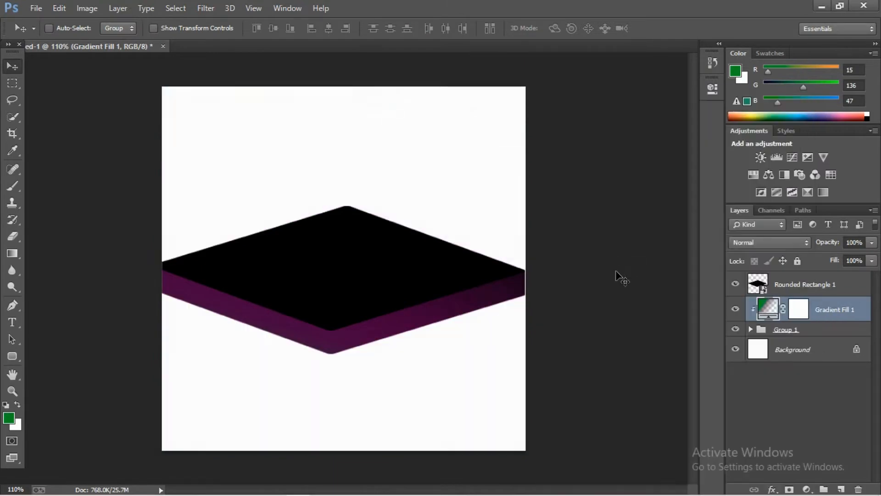
- Open the diamond's smart object and recolour its rounded rectangle shape to bright saturated red
scroll(389, 285, up, 3)
click(757, 286)
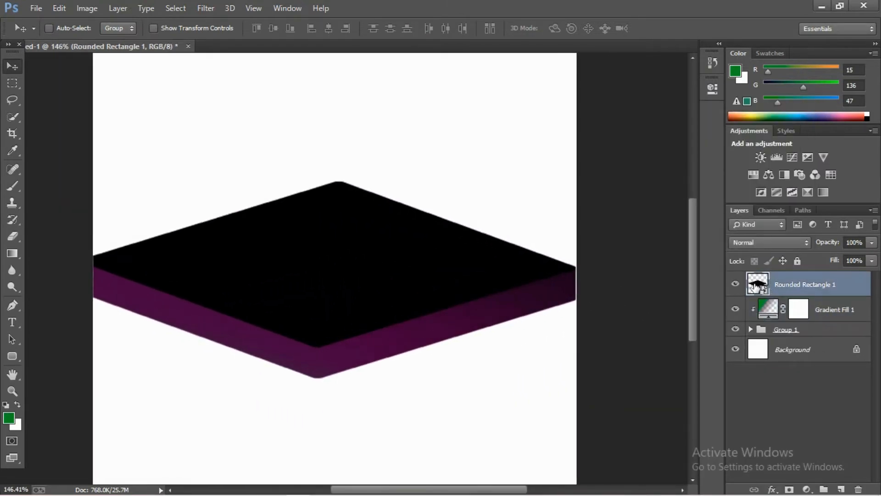
double_click(765, 293)
click(445, 215)
double_click(755, 287)
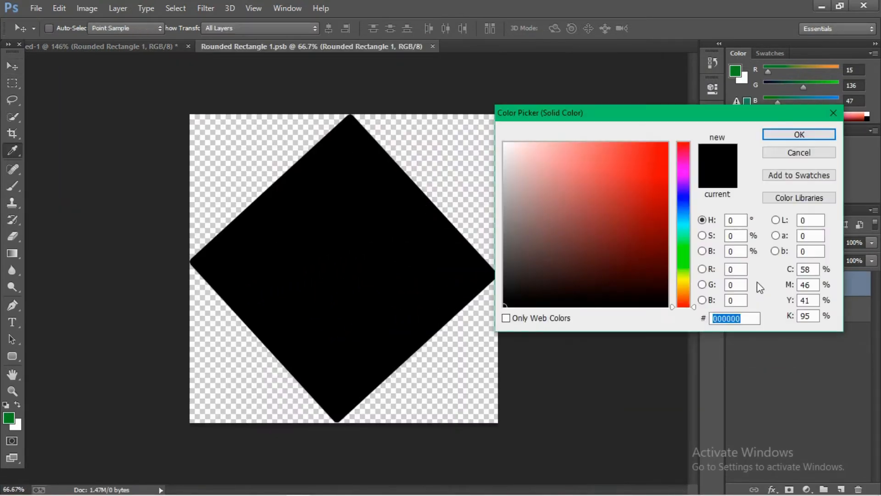
click(634, 161)
drag(635, 162, 668, 142)
click(799, 135)
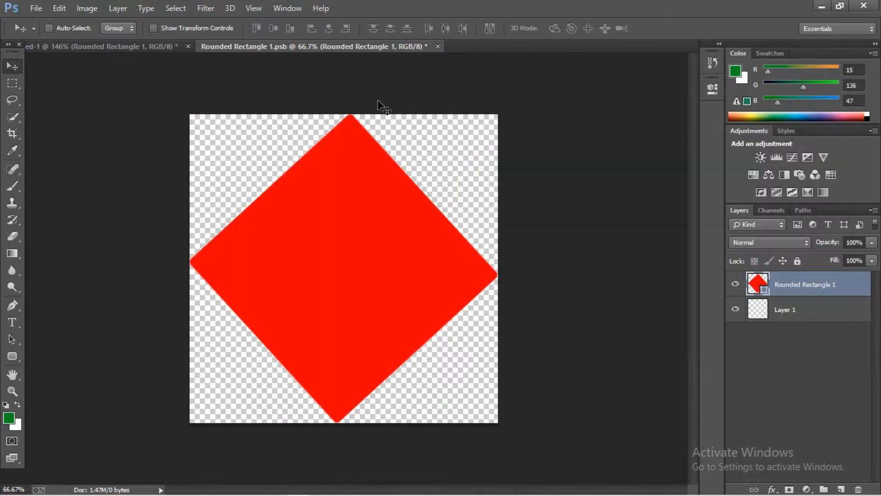
- Save and close the recoloured smart object, and clear the layer selection in the main document
click(437, 46)
click(347, 185)
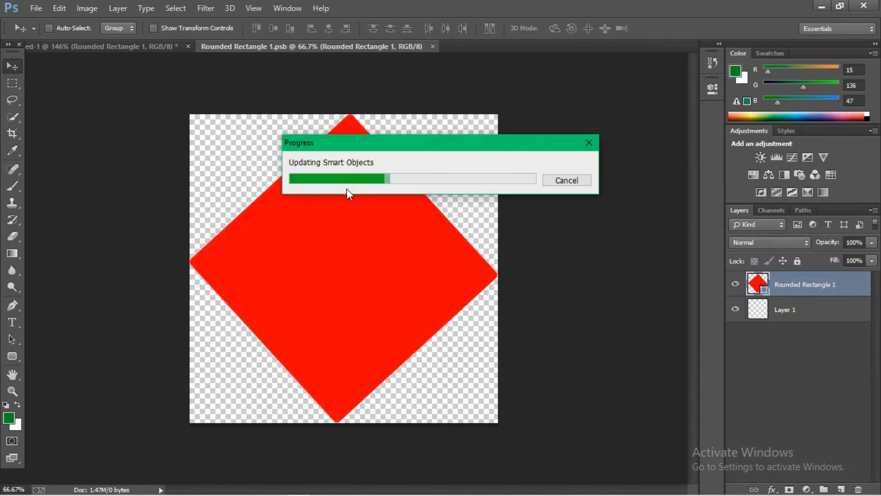
scroll(410, 268, down, 1)
scroll(412, 253, up, 3)
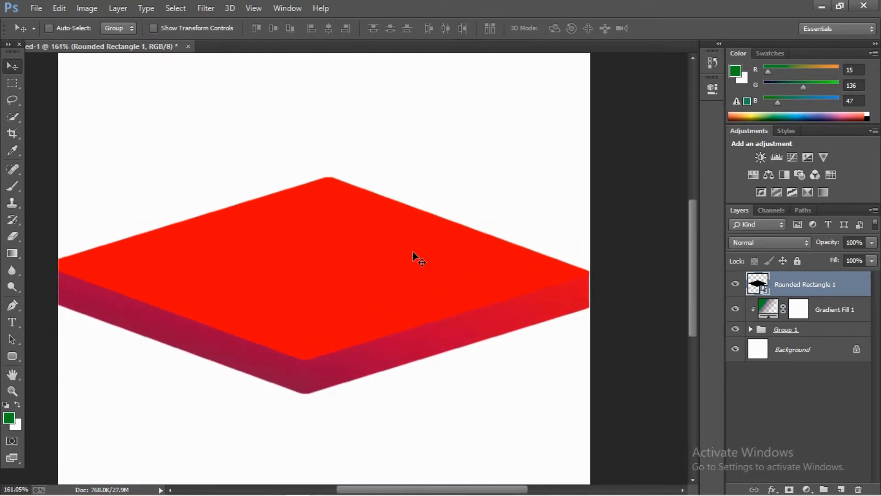
scroll(407, 259, down, 4)
click(782, 363)
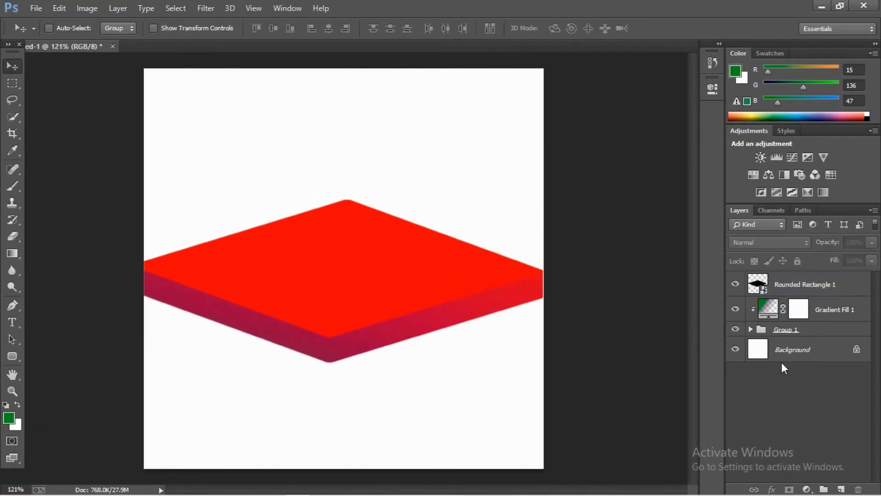
- Start a text layer above the diamond layer on the slab's red top face, using Master Of Break at 11 pt
click(830, 286)
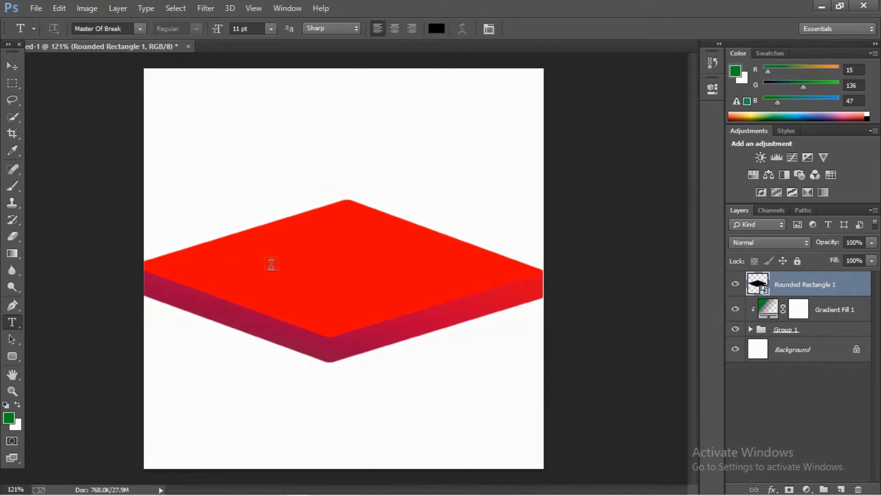
click(309, 260)
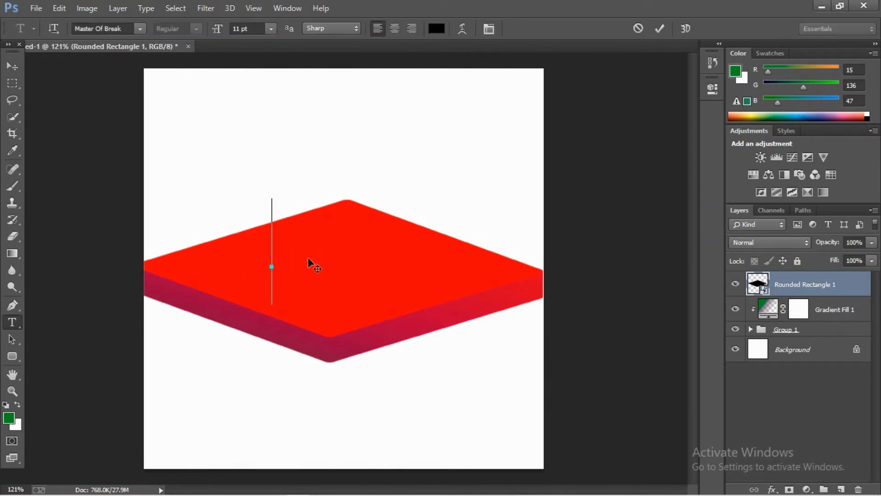
text(M)
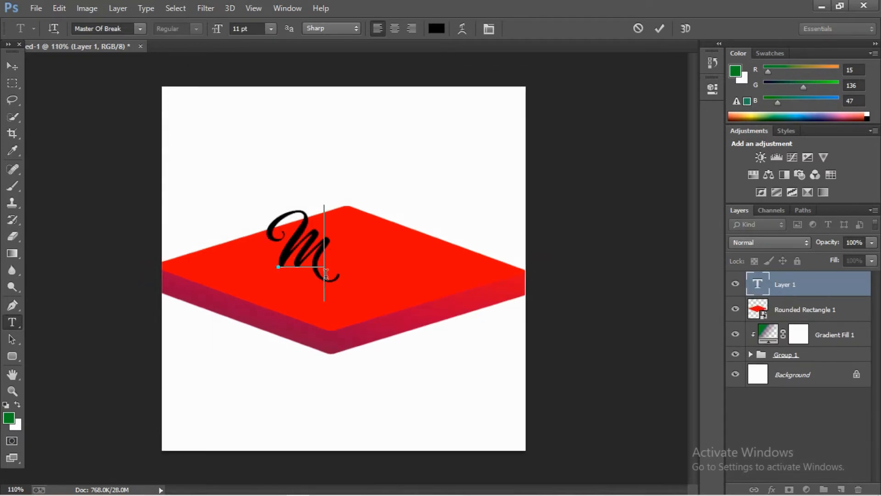
text(N)
key(BackSpace)
key(BackSpace)
text(N)
key(BackSpace)
- Enter the letter R as the text and finish the text layer
text(R)
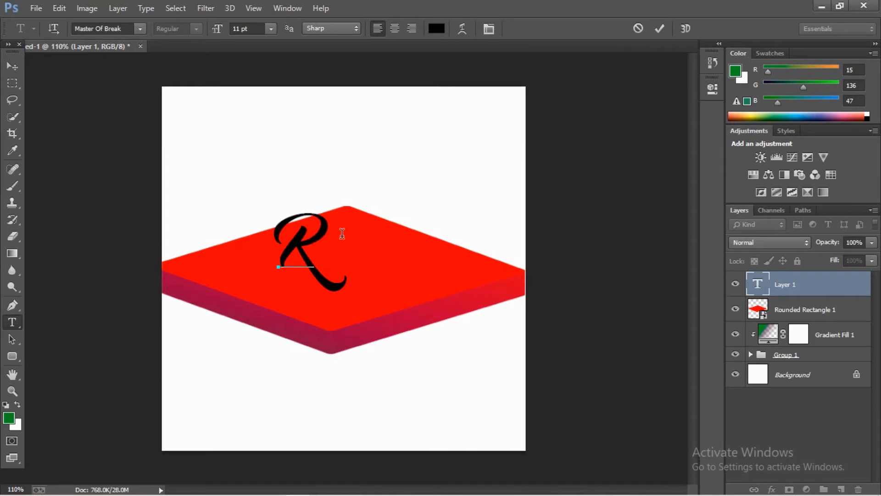
click(14, 67)
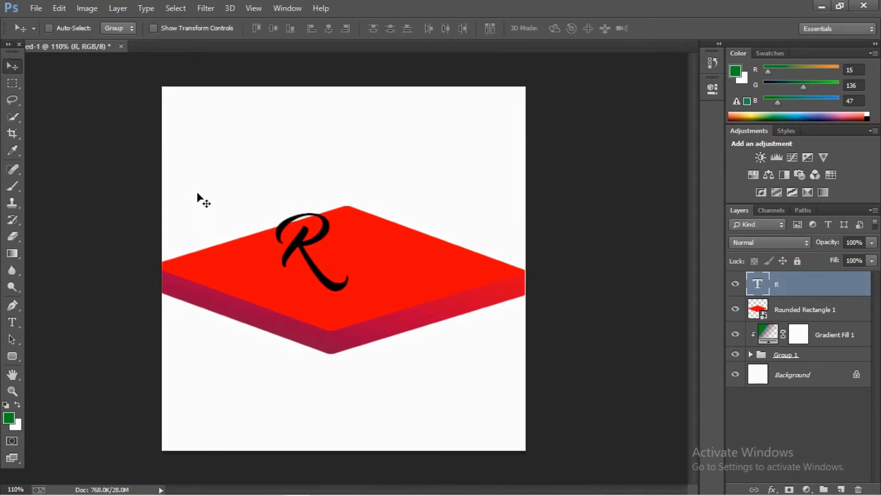
- Nudge the letter R right and down so it sits centred on the slab's red top face
key(Right)
key(Right)
key(Right)
key(Right)
key(Right)
key(Right)
key(Right)
key(Right)
key(Right)
key(Right)
key(Right)
key(Right)
key(Right)
key(Right)
key(Right)
key(Right)
key(Right)
key(Right)
key(Right)
key(Right)
key(Down)
key(Down)
key(Down)
key(Down)
key(Down)
key(Down)
key(Down)
key(Down)
key(Down)
key(Down)
key(Down)
key(Down)
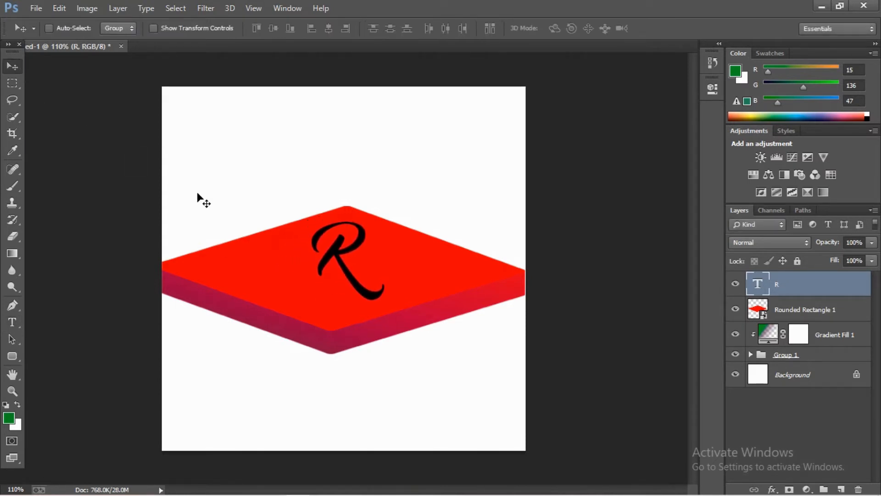
key(Down)
key(Down)
key(Down)
key(Down)
- Convert the R text layer to a smart object and open its contents for editing
right_click(797, 292)
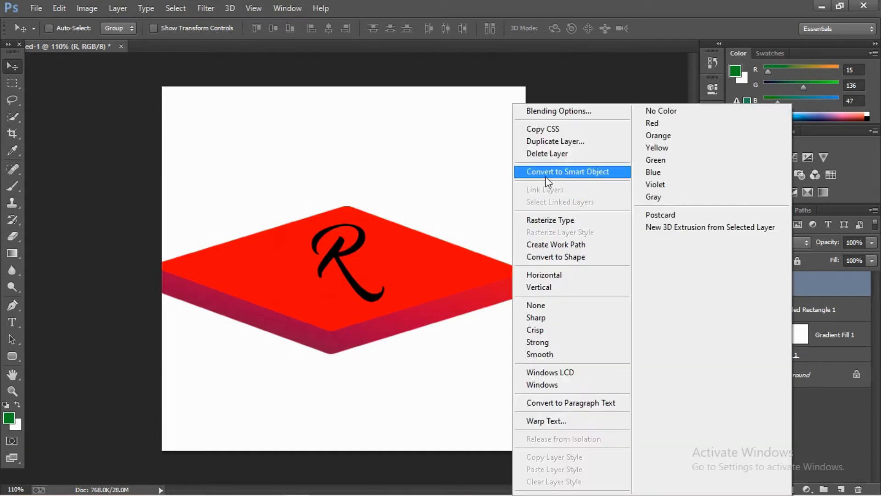
click(546, 176)
double_click(762, 289)
click(443, 211)
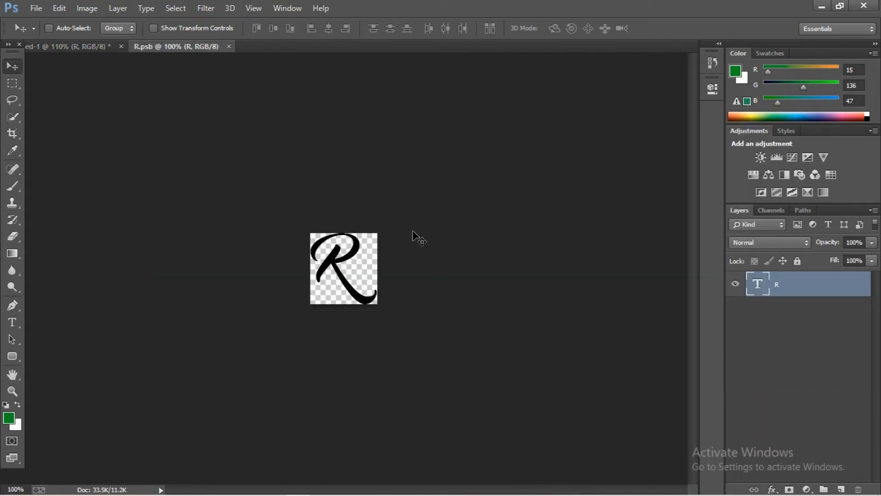
- Convert the text layer inside the R document to a smart object, and close that document with its changes saved
right_click(798, 289)
click(551, 175)
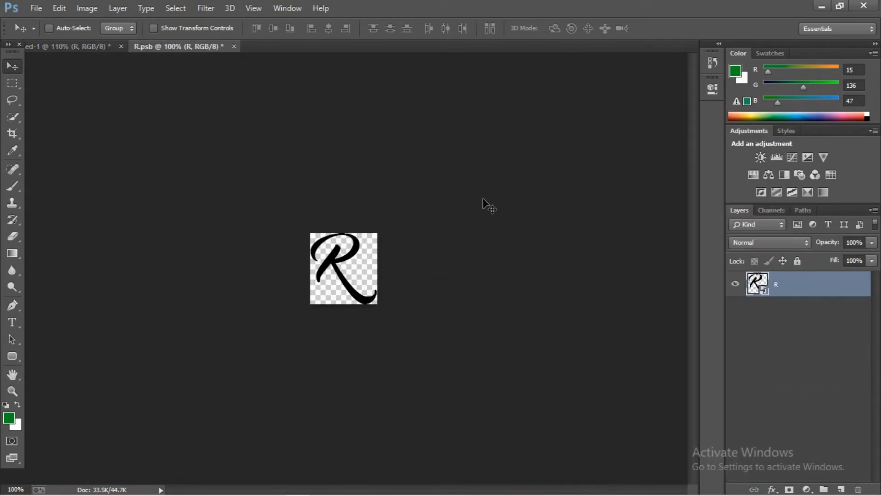
click(234, 46)
click(344, 184)
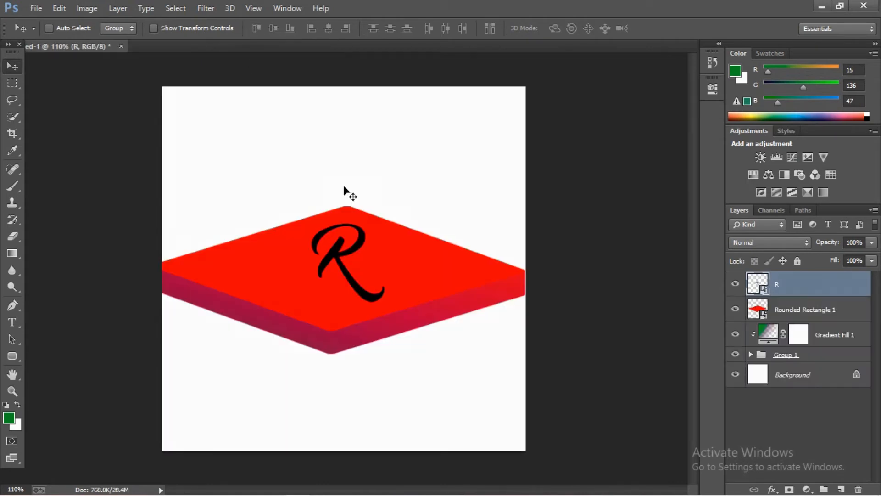
- Free-transform the letter R and set its horizontal scale to 112%
key(ctrl+t)
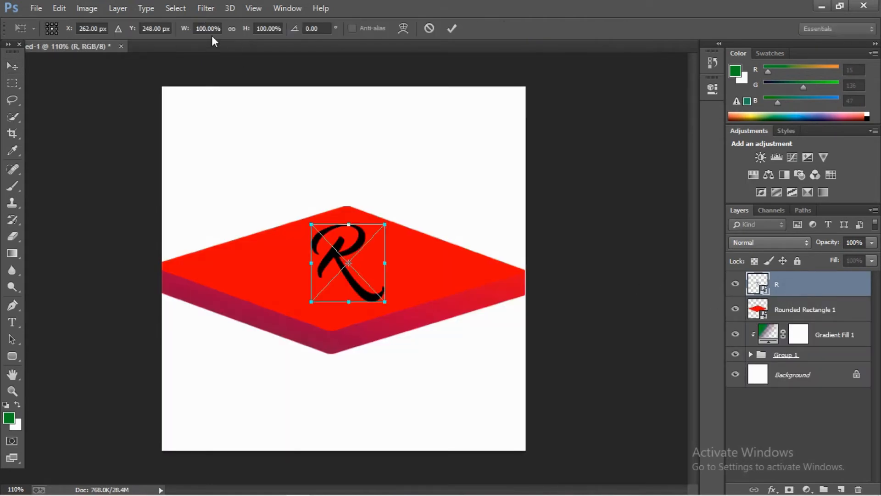
click(207, 30)
key(Down)
key(Down)
key(Down)
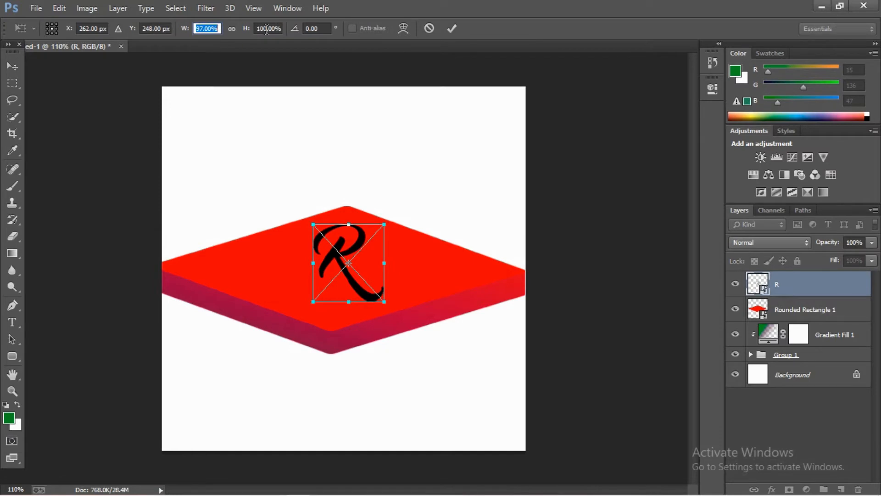
key(Up)
key(Up)
key(Up)
key(Up)
key(Up)
key(Up)
key(Up)
key(Up)
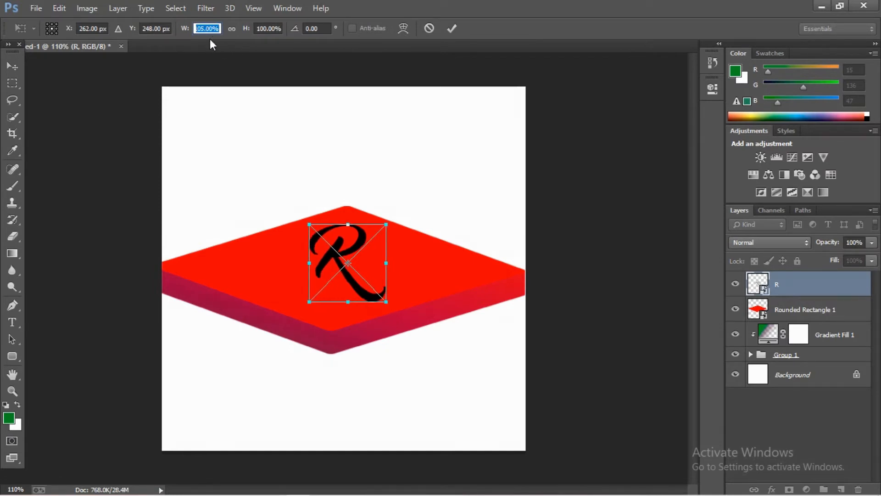
key(Up)
key(Up)
key(Up)
key(Up)
key(Up)
key(Up)
key(Up)
- Flatten the letter R by setting its vertical scale to 70%
click(264, 28)
key(Up)
key(Up)
key(Up)
key(Up)
key(Up)
key(Up)
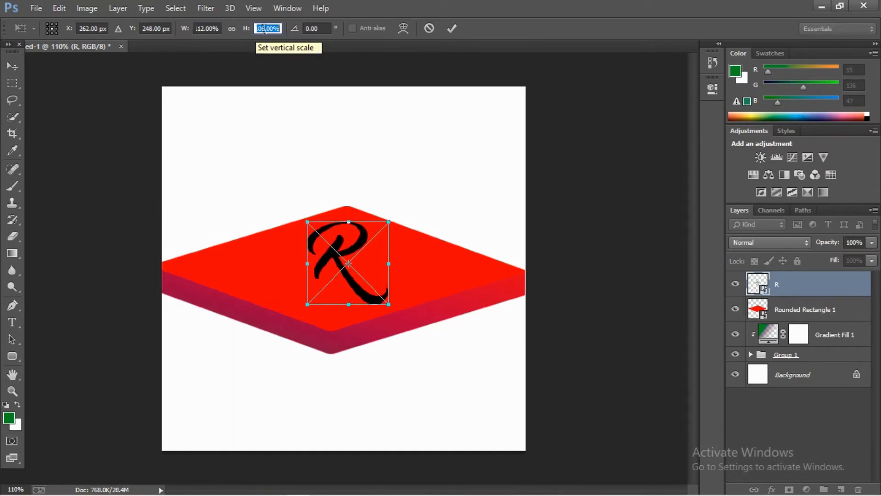
key(Down)
key(Down)
key(Down)
key(Down)
key(Down)
key(Down)
key(Down)
key(Down)
key(Down)
key(Down)
key(Down)
key(Down)
key(Down)
key(Down)
key(Down)
key(Down)
key(Down)
key(Down)
key(Down)
key(Down)
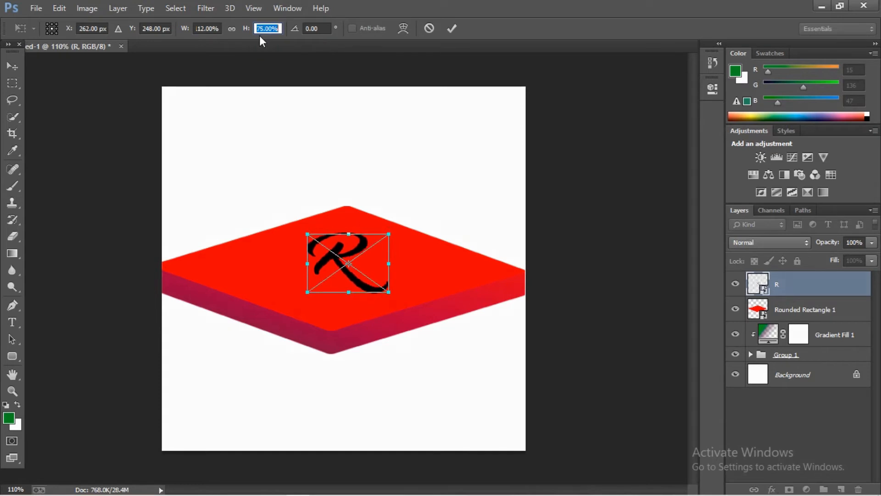
key(Down)
key(Down)
key(Down)
key(Down)
key(Down)
- Widen the letter R by setting its horizontal scale to 147%
click(208, 28)
key(Up)
key(Up)
key(Up)
key(Up)
key(Up)
key(Up)
key(Up)
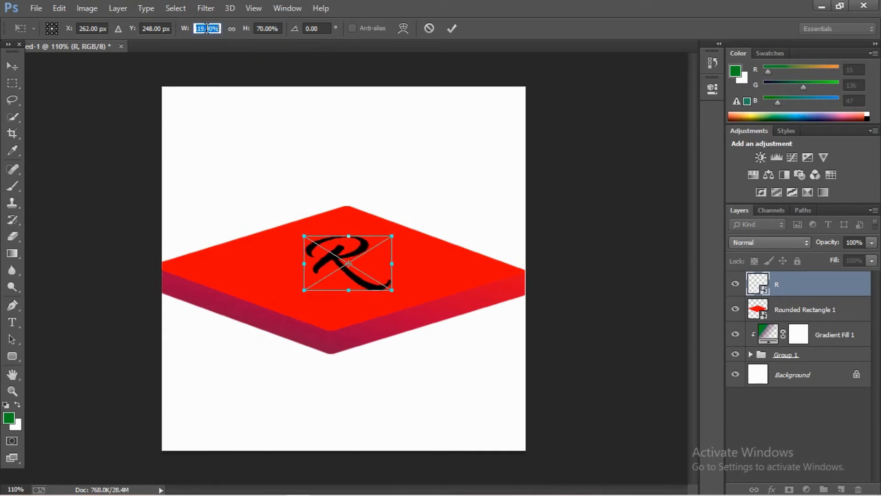
key(Up)
key(Up)
key(Up)
key(Up)
key(Up)
key(Up)
key(Up)
key(Up)
key(Up)
key(Up)
key(Up)
key(Up)
key(Up)
key(Up)
key(Up)
key(Up)
key(Up)
key(Up)
key(Up)
key(Up)
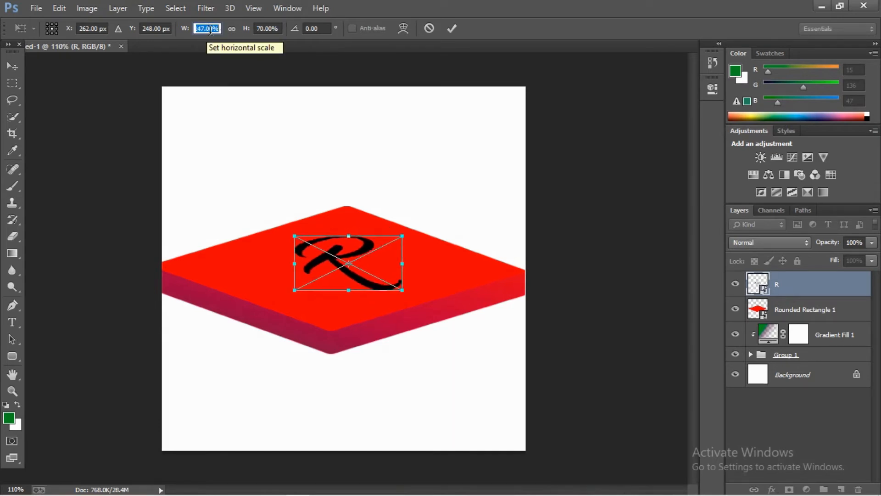
- Flatten the letter R to a vertical scale of 56% and apply the transform
click(263, 28)
key(Down)
key(Down)
key(Down)
key(Down)
key(Down)
key(Down)
key(Down)
key(Down)
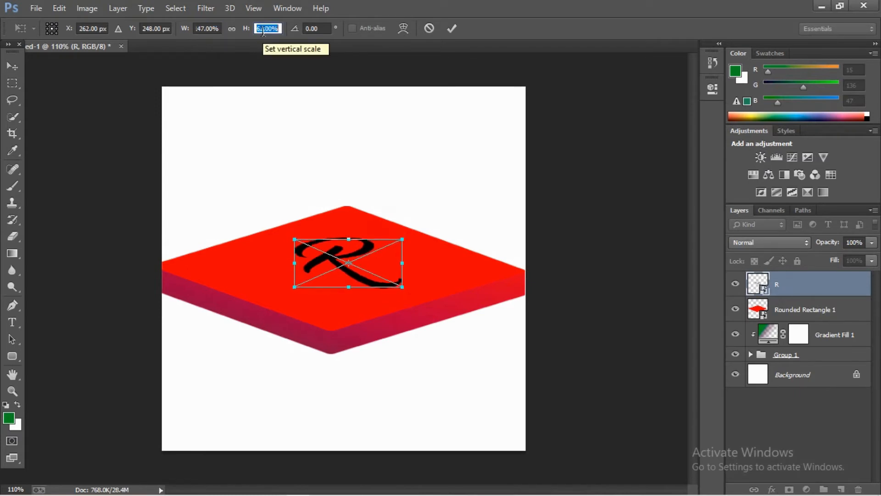
key(Down)
key(Down)
key(Down)
key(Down)
key(Down)
key(Down)
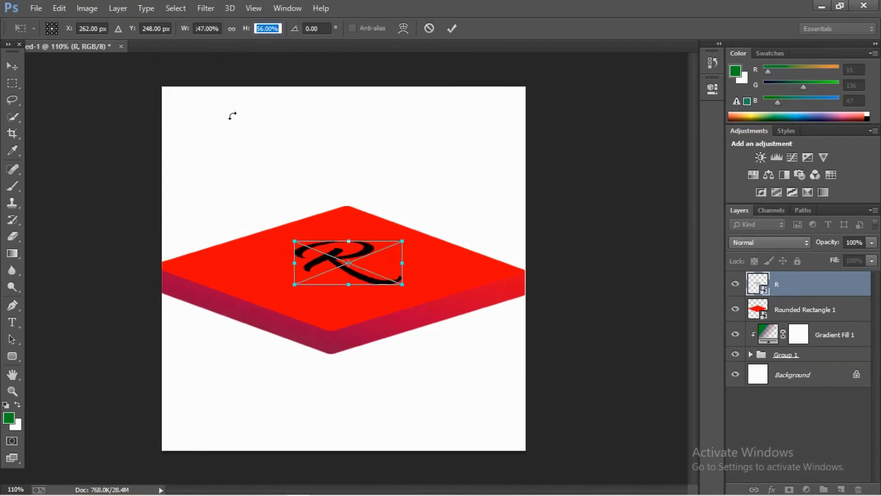
click(12, 66)
click(358, 186)
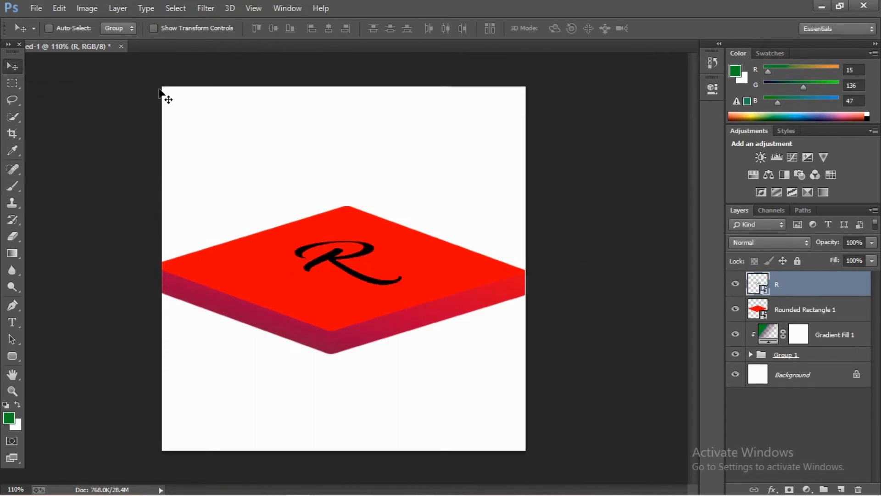
- Duplicate the R layer and place the copy directly below the original
scroll(353, 255, up, 3)
scroll(353, 255, down, 2)
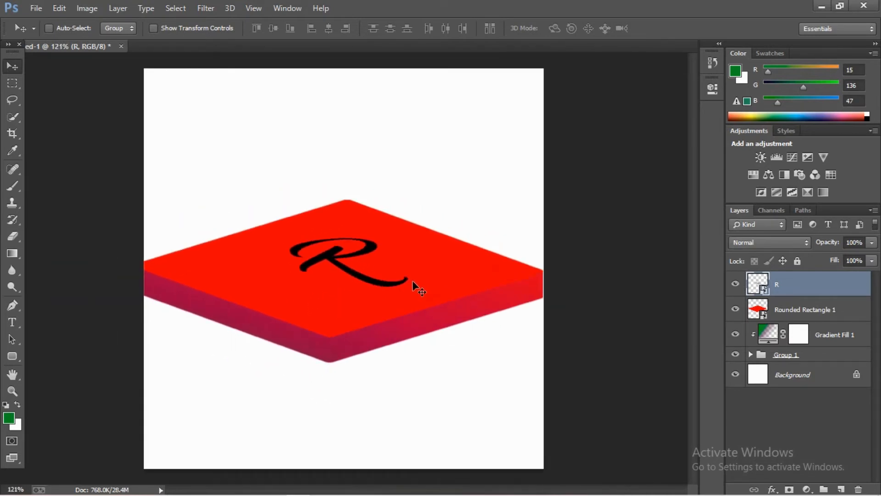
drag(780, 294, 841, 489)
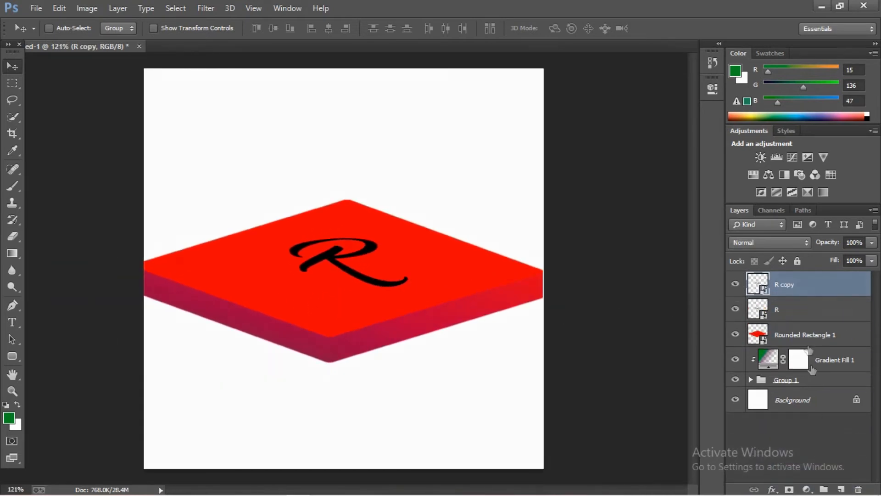
drag(815, 288, 820, 317)
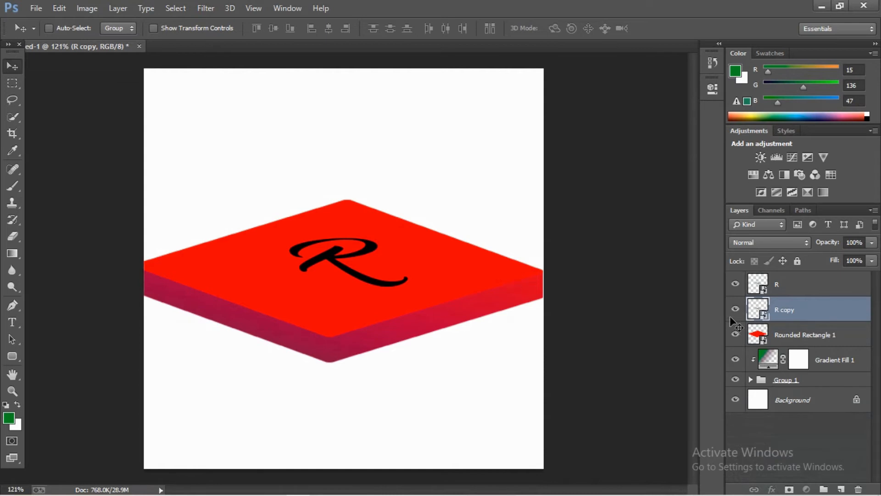
- Put the R copy in a new layer group and stack repeated duplicates of it downward, one pixel apart, up to R copy 19
click(788, 284)
click(811, 311)
drag(813, 311, 824, 489)
click(815, 324)
key(alt+Down)
key(alt+Down)
key(alt+Down)
key(alt+Down)
key(alt+Down)
key(alt+Down)
key(alt+Down)
key(alt+Down)
key(alt+Down)
key(alt+Down)
key(alt+Down)
key(alt+Down)
key(alt+Down)
key(alt+Down)
key(alt+Down)
key(alt+Down)
key(alt+Down)
key(alt+Down)
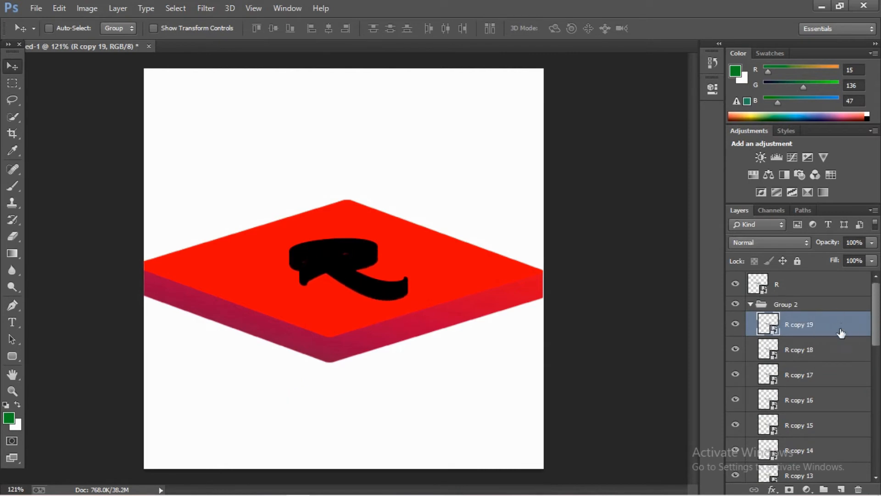
- Remove the extra R duplicates beyond R copy 12 to make the extrusion shallower, and collapse Group 2
key(ctrl+alt+z)
key(ctrl+alt+z)
key(Delete)
key(Delete)
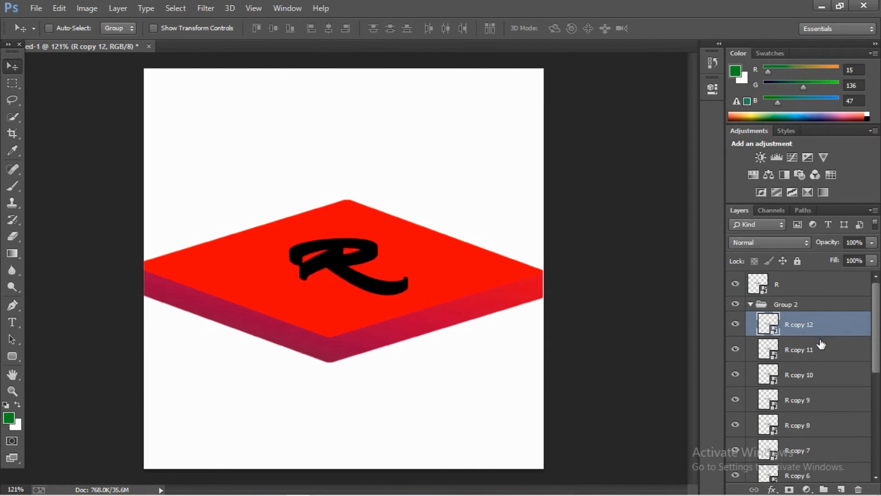
drag(736, 327, 777, 327)
click(751, 305)
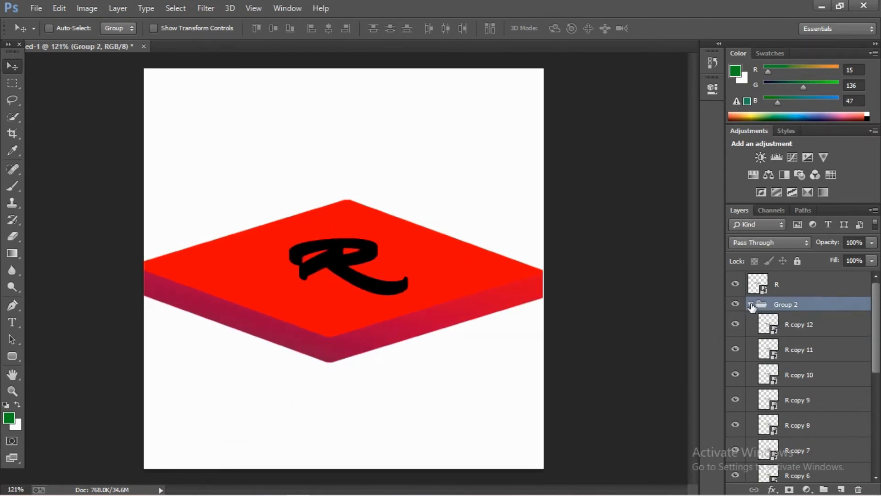
- Duplicate the Gradient Fill 1 layer and move the copy above Group 2, just below the R layer
click(784, 430)
right_click(829, 347)
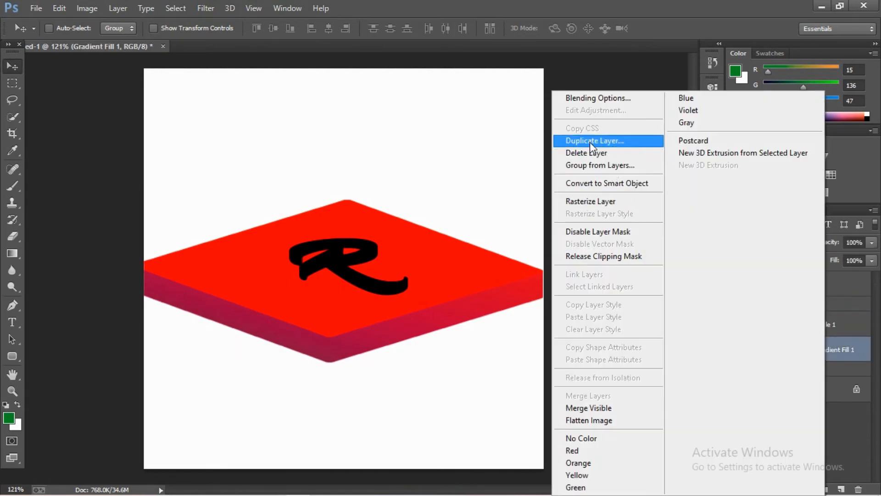
click(591, 142)
click(561, 145)
drag(818, 347, 814, 297)
- Clip the gradient fill copy to Group 2 with a clipping mask, keeping its layer mask enabled
right_click(840, 311)
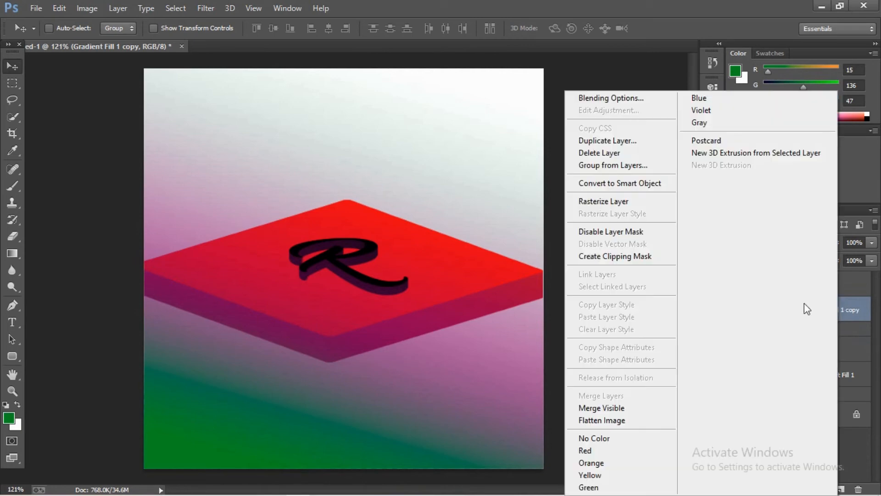
click(624, 232)
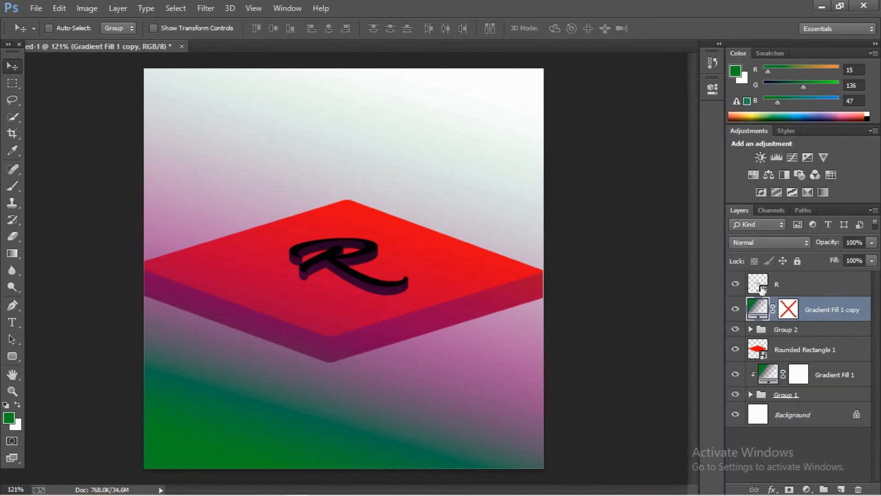
right_click(811, 309)
right_click(830, 303)
click(831, 300)
double_click(790, 308)
right_click(814, 306)
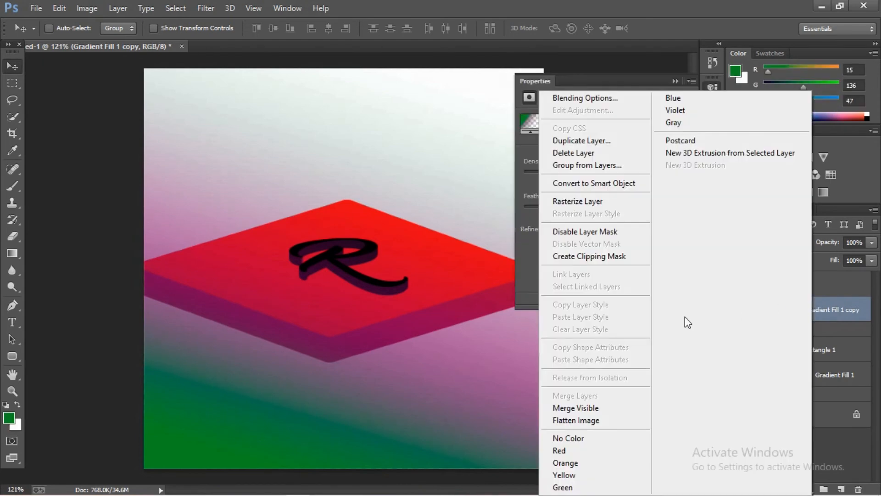
click(588, 258)
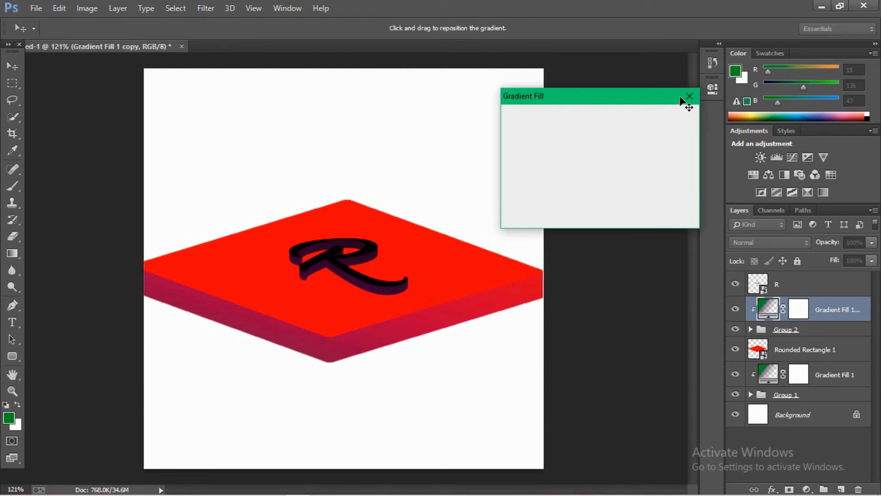
click(682, 98)
scroll(681, 103, up, 1)
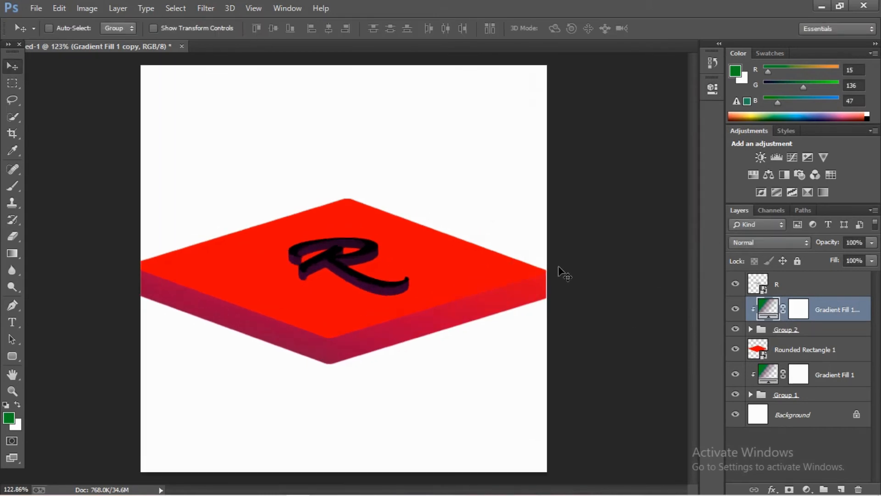
- Recolor the middle stop at 42% of the gradient fill copy's gradient to blue 0066ff and accept the gradient fill
double_click(770, 313)
click(555, 118)
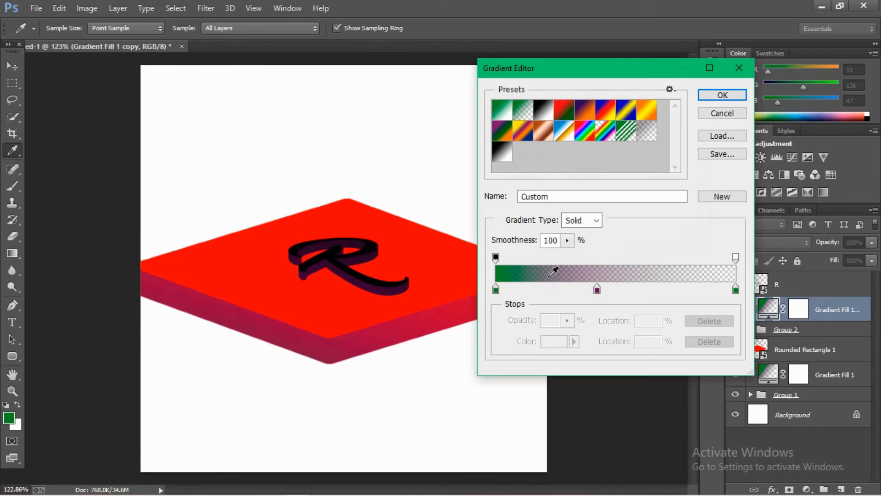
click(597, 289)
click(554, 341)
drag(615, 269, 651, 172)
click(684, 151)
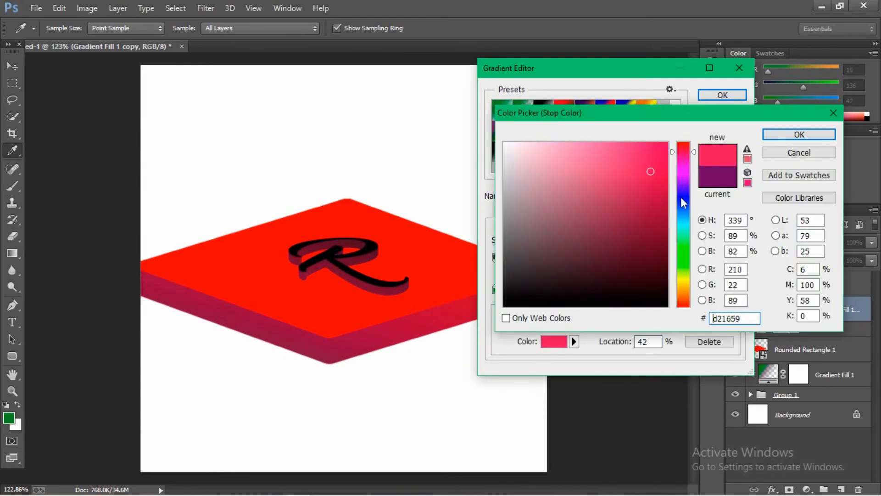
drag(681, 197, 676, 264)
mouse_move(613, 283)
mouse_down()
mouse_move(616, 292)
mouse_move(622, 176)
mouse_move(607, 142)
mouse_move(696, 137)
mouse_up()
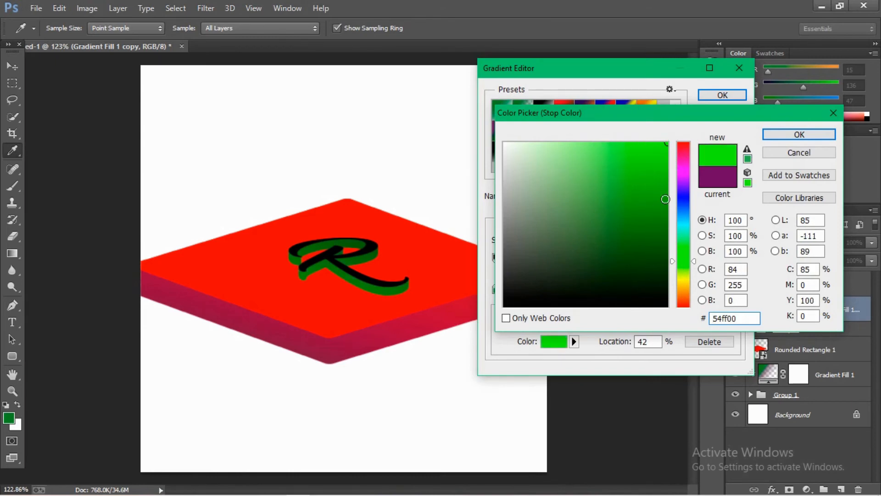
click(687, 207)
drag(660, 159, 682, 133)
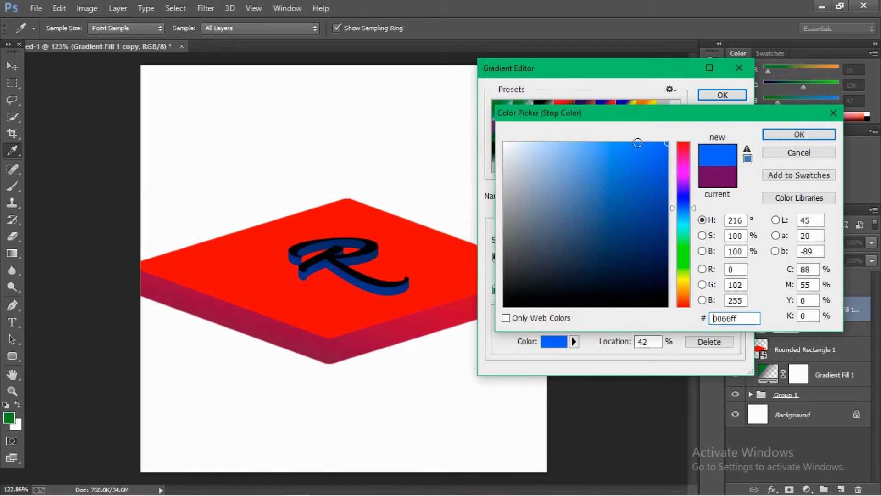
click(778, 133)
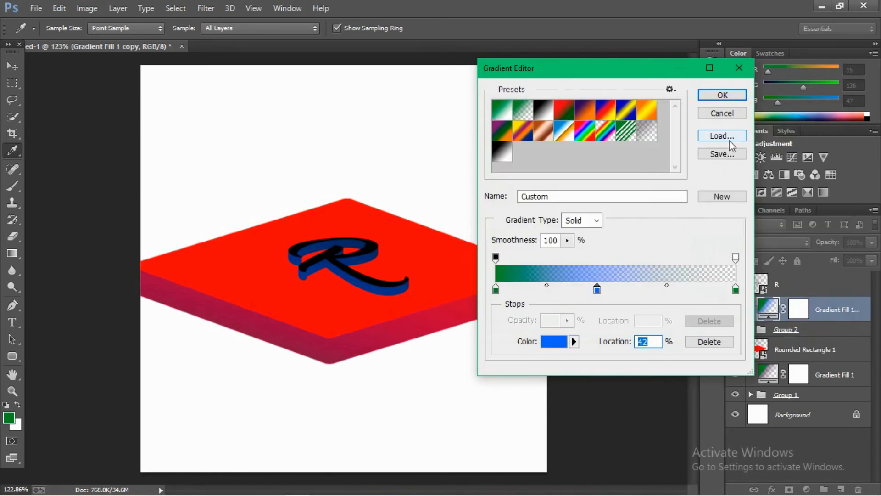
click(723, 96)
drag(555, 162, 559, 157)
click(667, 117)
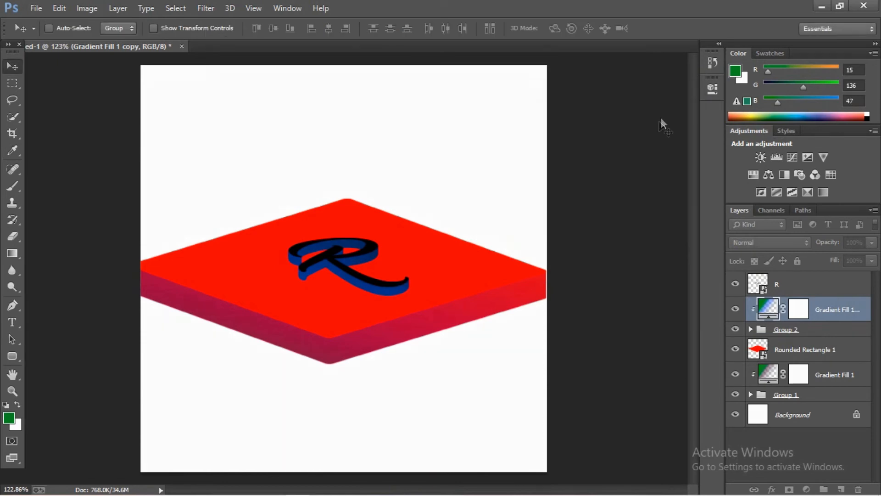
- Open the contents of the R smart object and of the smart object nested inside it, and return to the R.psb document
double_click(758, 285)
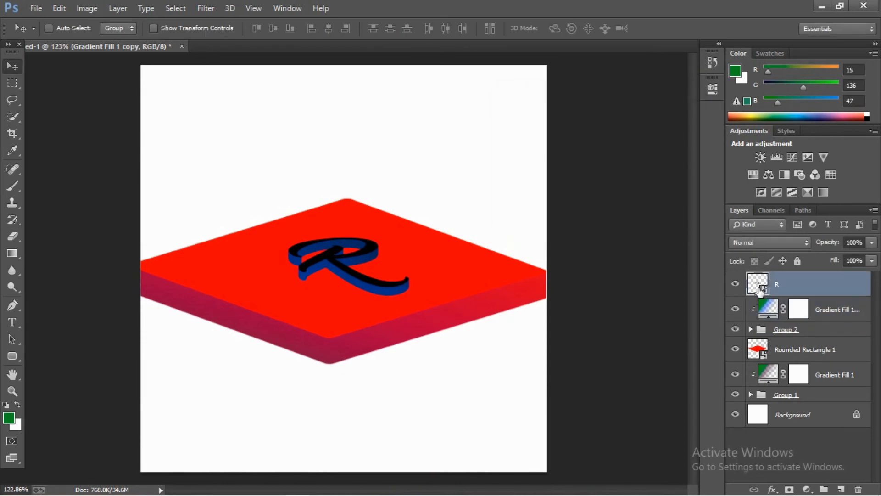
click(445, 209)
double_click(754, 284)
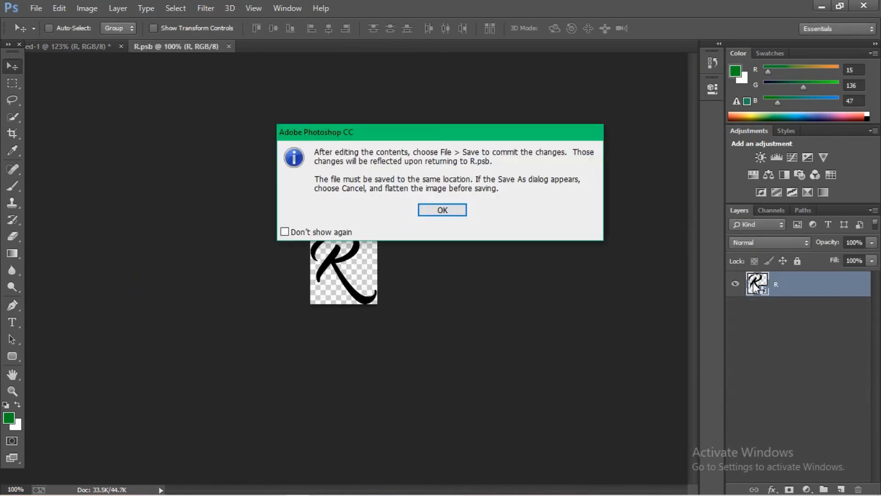
click(435, 213)
click(193, 49)
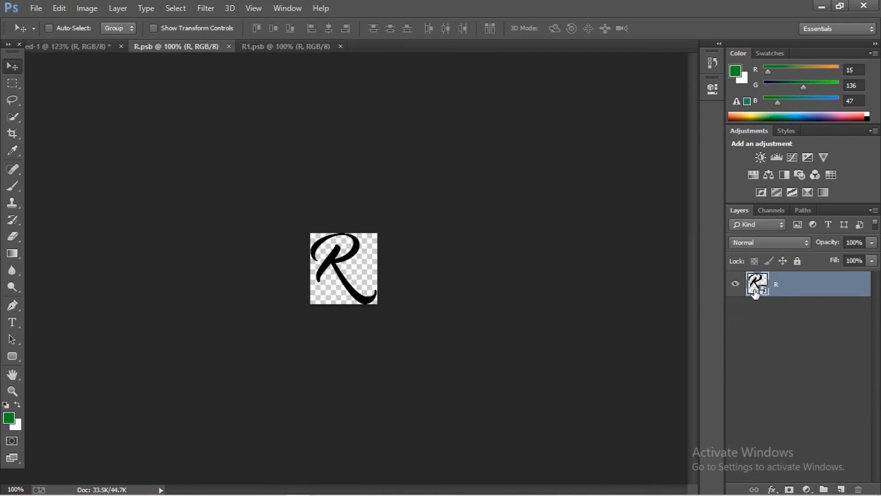
- Rasterize the R layer in R.psb and switch back to the main icon document
right_click(793, 290)
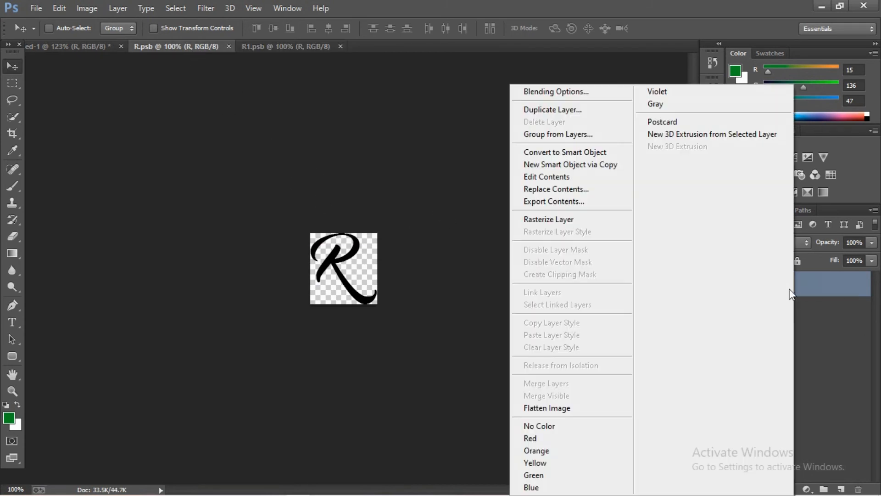
click(554, 221)
double_click(757, 285)
click(635, 58)
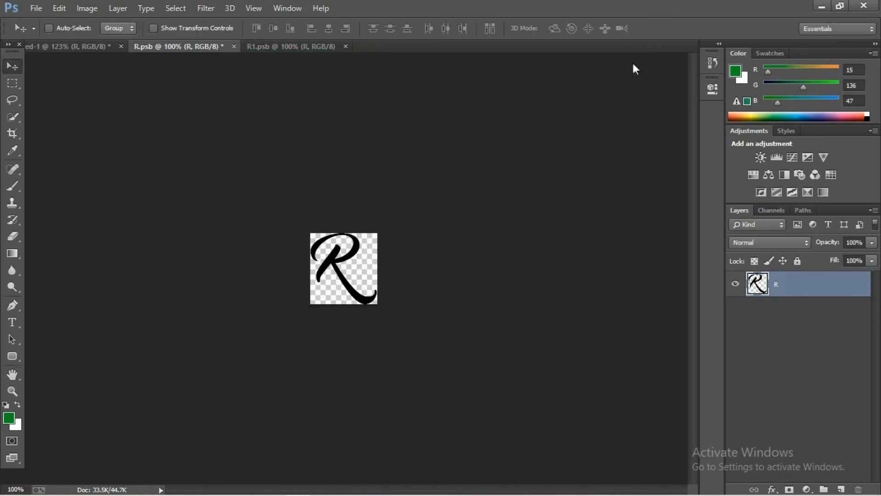
click(95, 47)
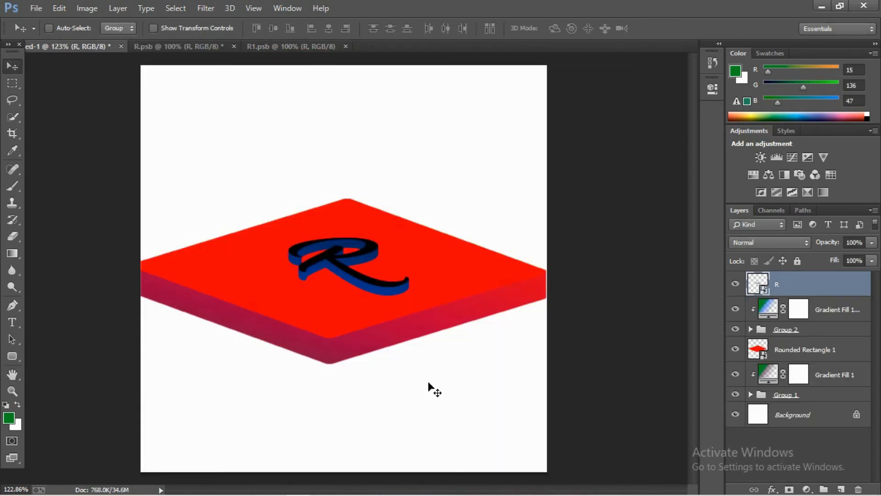
- Set the Type tool's text color to a light pink-magenta, RGB 214, 93, 225
click(11, 320)
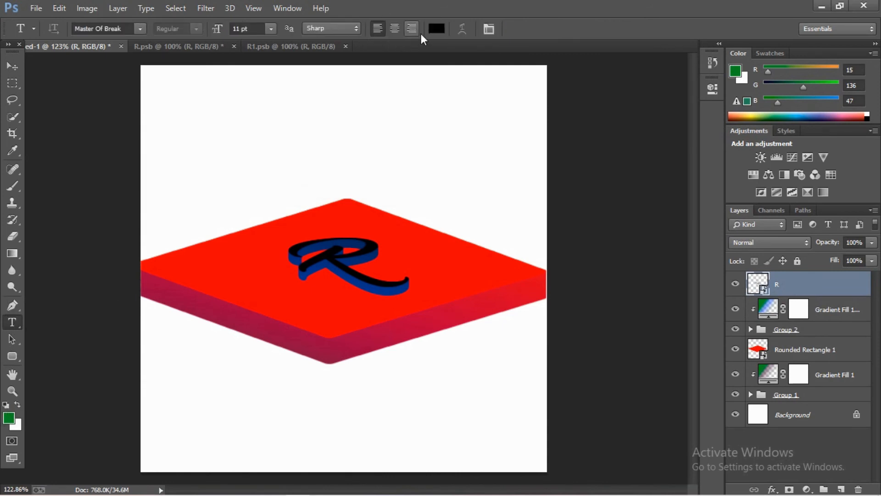
click(436, 28)
click(559, 173)
click(655, 260)
click(654, 269)
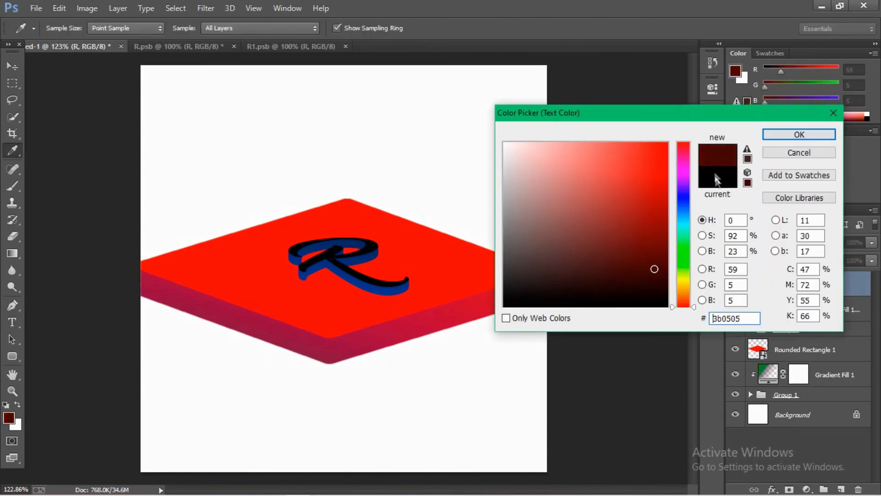
click(682, 155)
click(684, 172)
click(605, 168)
click(628, 150)
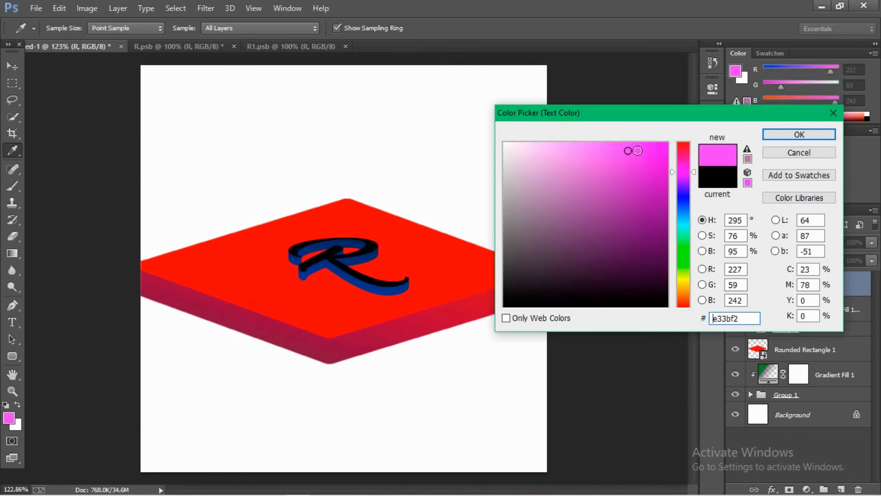
click(601, 162)
click(800, 134)
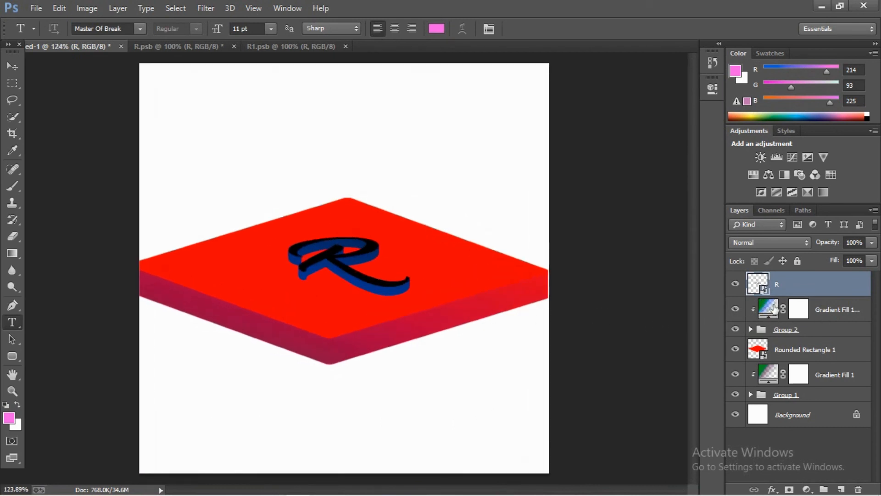
- Try a gradient fill layer using the Black, White preset, placed between Group 2 and the gradient fill copy
click(806, 488)
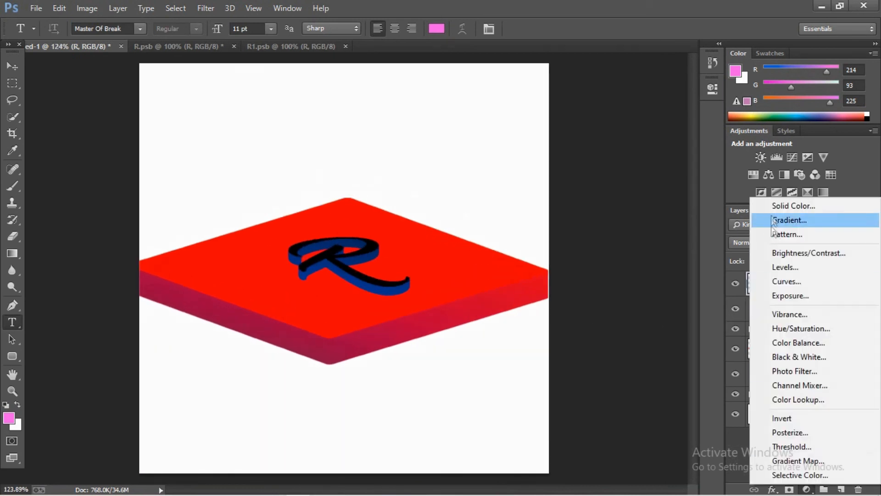
click(757, 221)
click(572, 119)
click(503, 131)
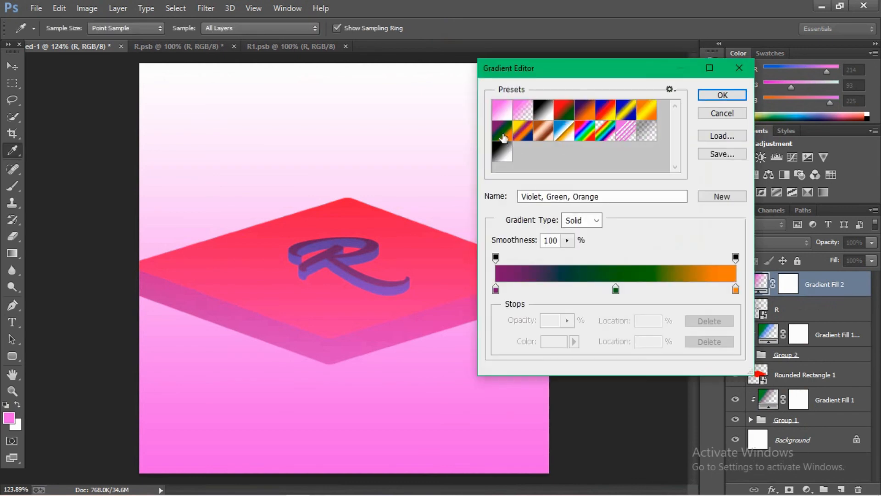
click(523, 110)
click(544, 110)
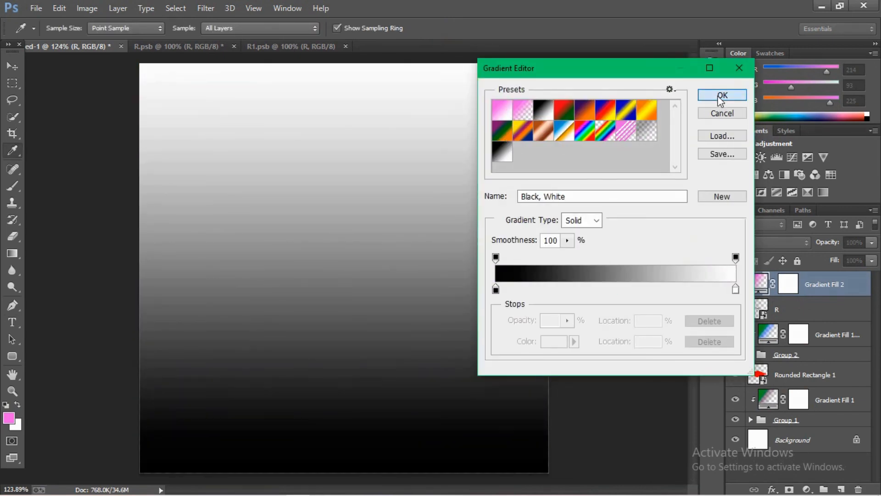
click(722, 96)
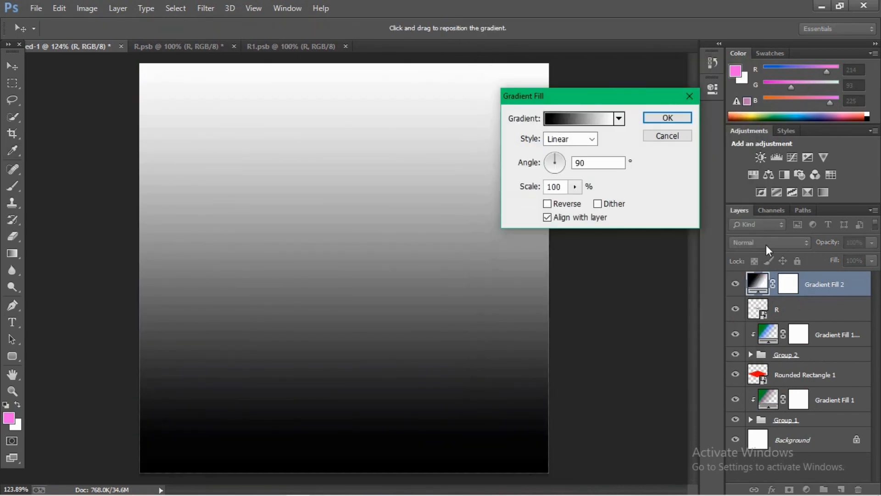
click(666, 116)
drag(840, 282, 821, 322)
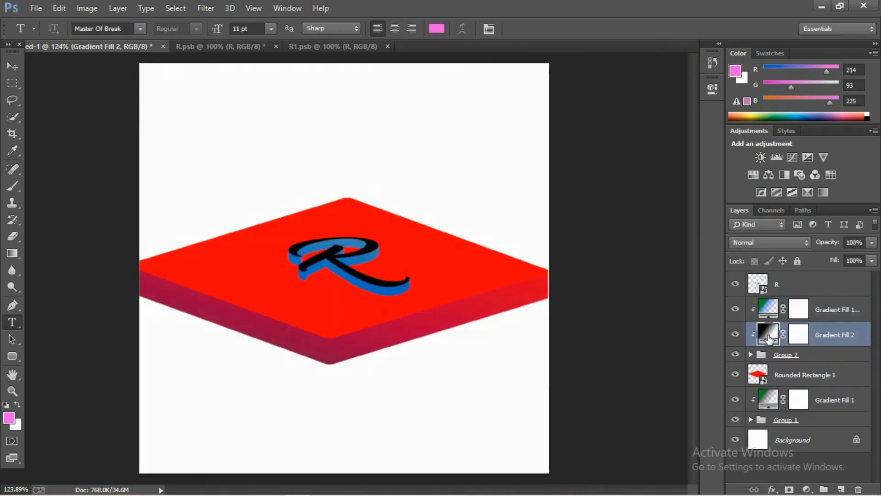
- Delete the black-and-white gradient fill layer above Group 2
right_click(768, 339)
click(847, 345)
right_click(847, 343)
click(615, 256)
key(ctrl+z)
drag(836, 344, 859, 490)
- Duplicate the blue-green gradient fill copy above Group 2 twice
scroll(457, 280, down, 2)
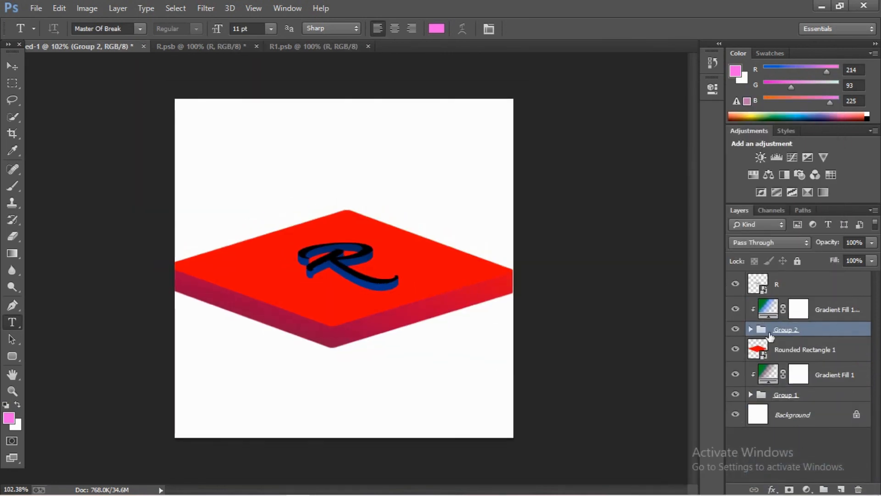
click(827, 309)
right_click(801, 304)
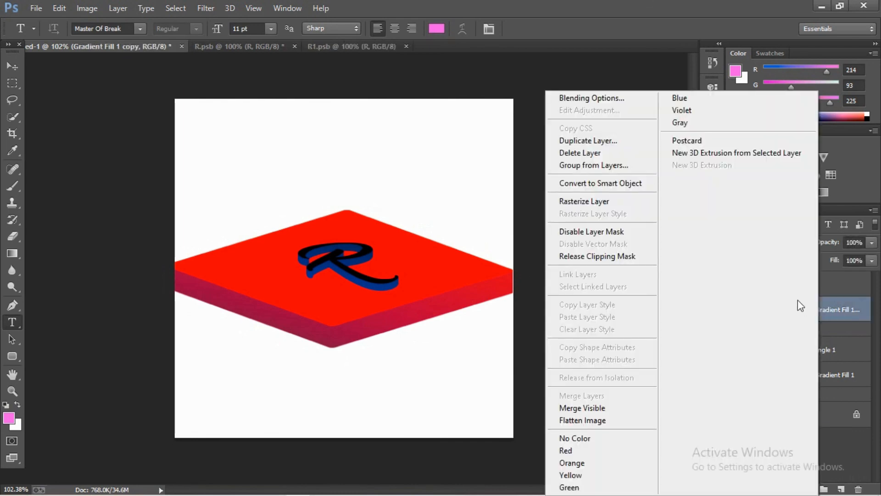
click(592, 139)
click(552, 146)
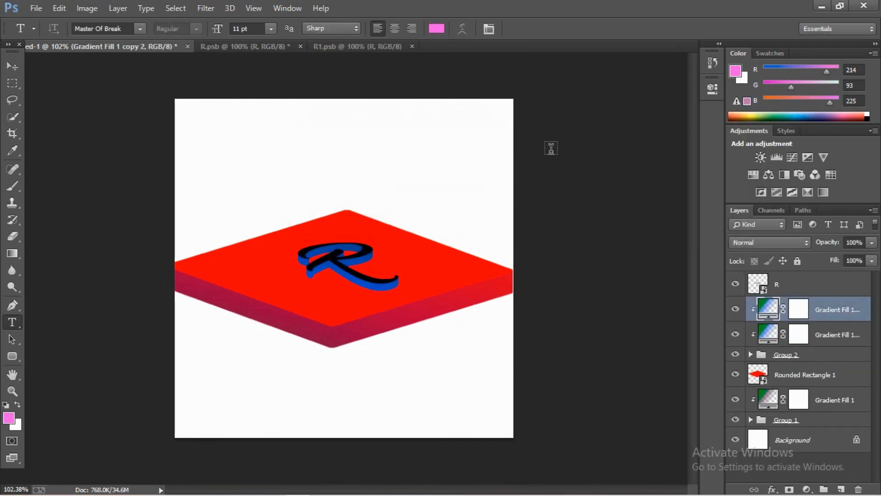
right_click(835, 311)
click(570, 151)
click(565, 144)
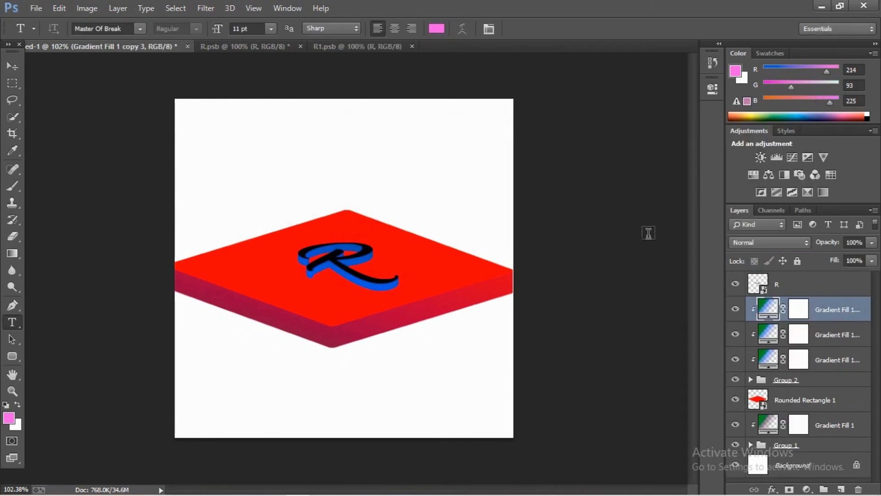
- Move the uppermost gradient fill copy above the R layer and reduce its fill percentage
drag(823, 309, 816, 275)
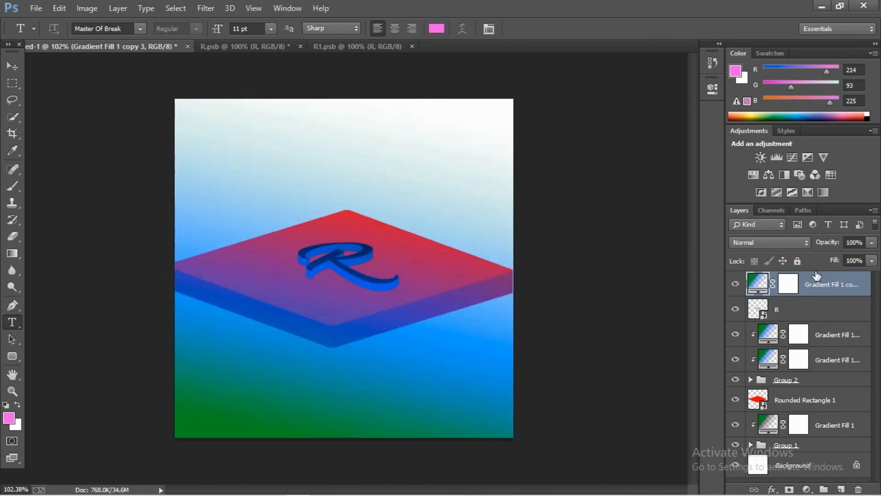
click(872, 261)
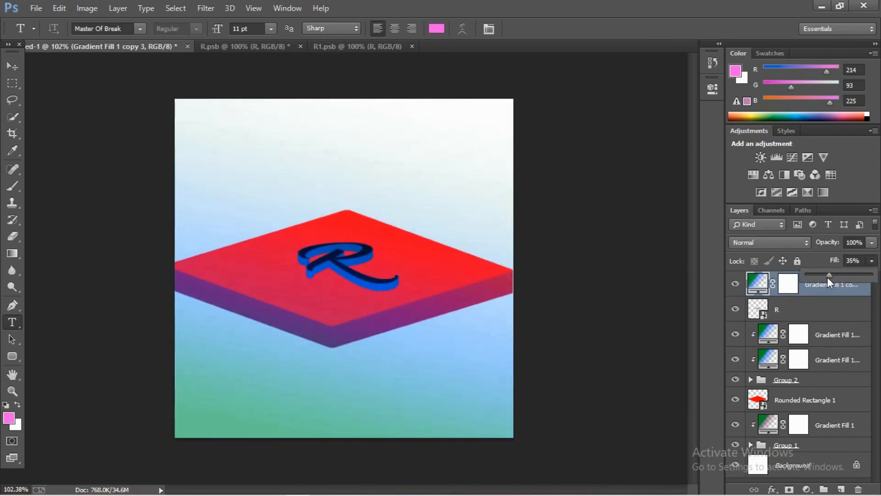